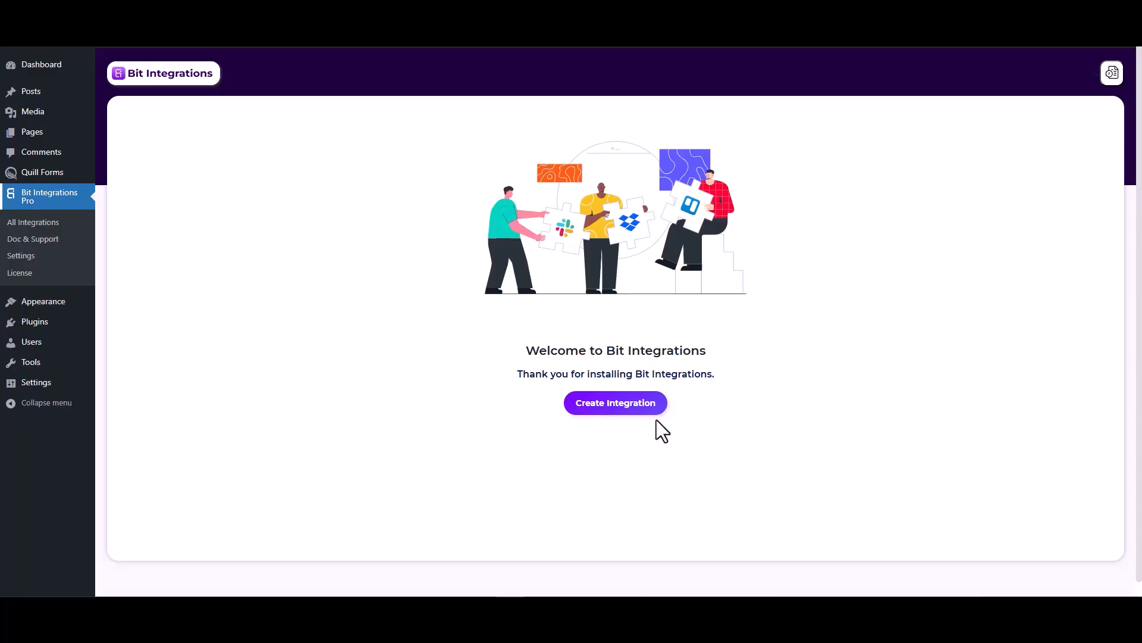
Start creating a new integration in Bit Integrations
click(621, 409)
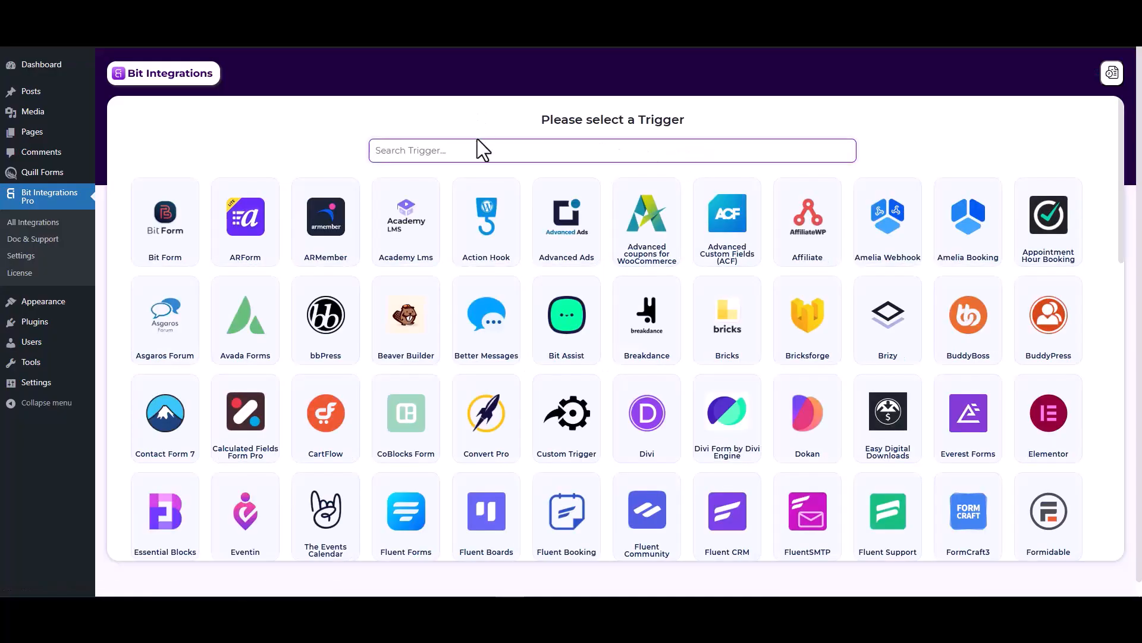
Filter the trigger apps by 'qui' and select Quill Forms as the trigger
text(qui)
click(606, 233)
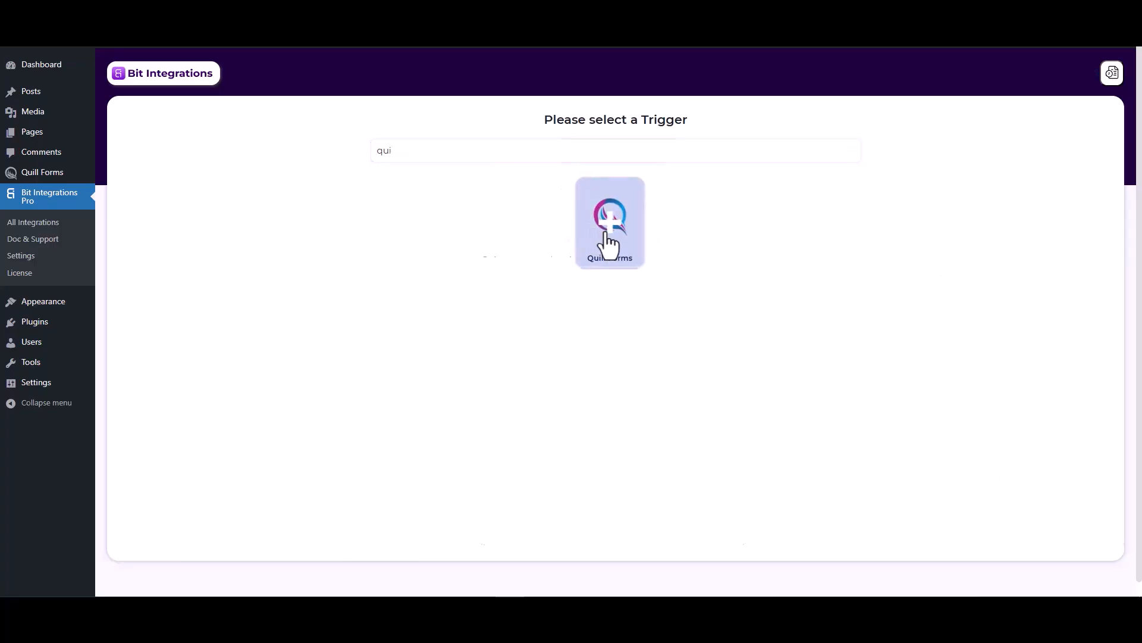
click(607, 233)
Choose Form Submission as the trigger event and start fetching a sample from the live form
click(557, 289)
click(551, 315)
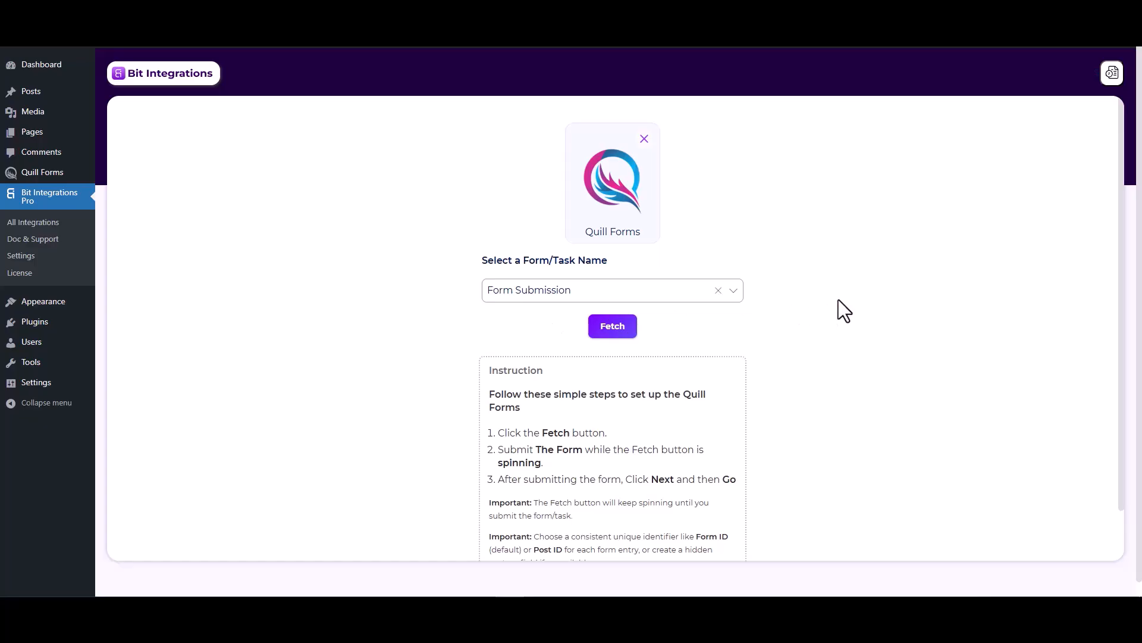
click(620, 326)
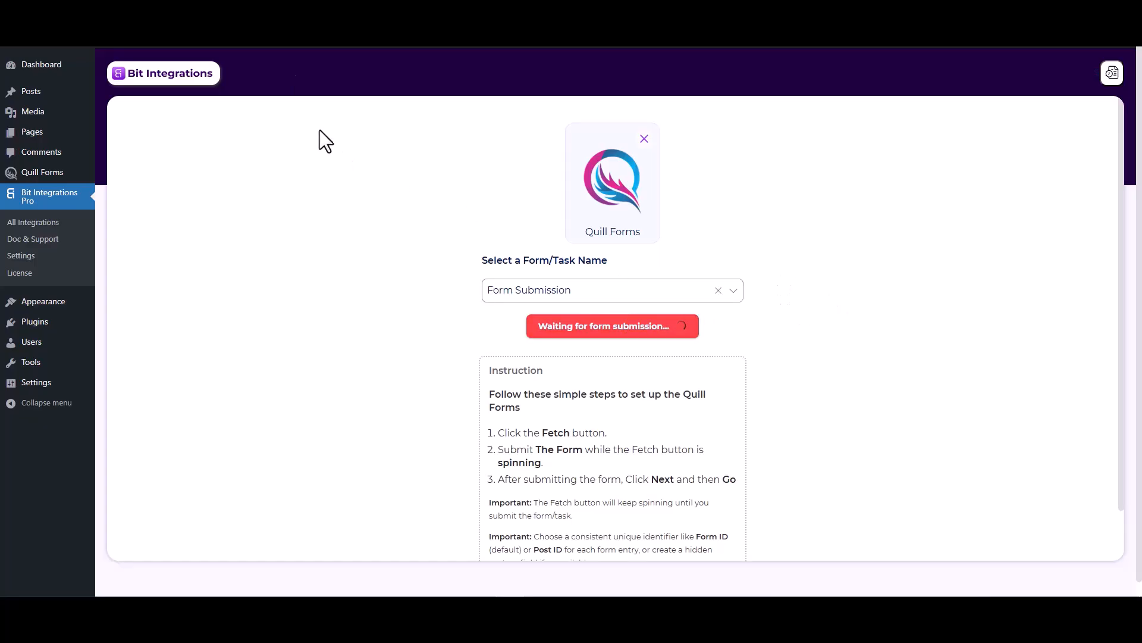
click(238, 11)
Submit the Quill form with Name 'test', a sample e-mail address and Number 1234
click(411, 225)
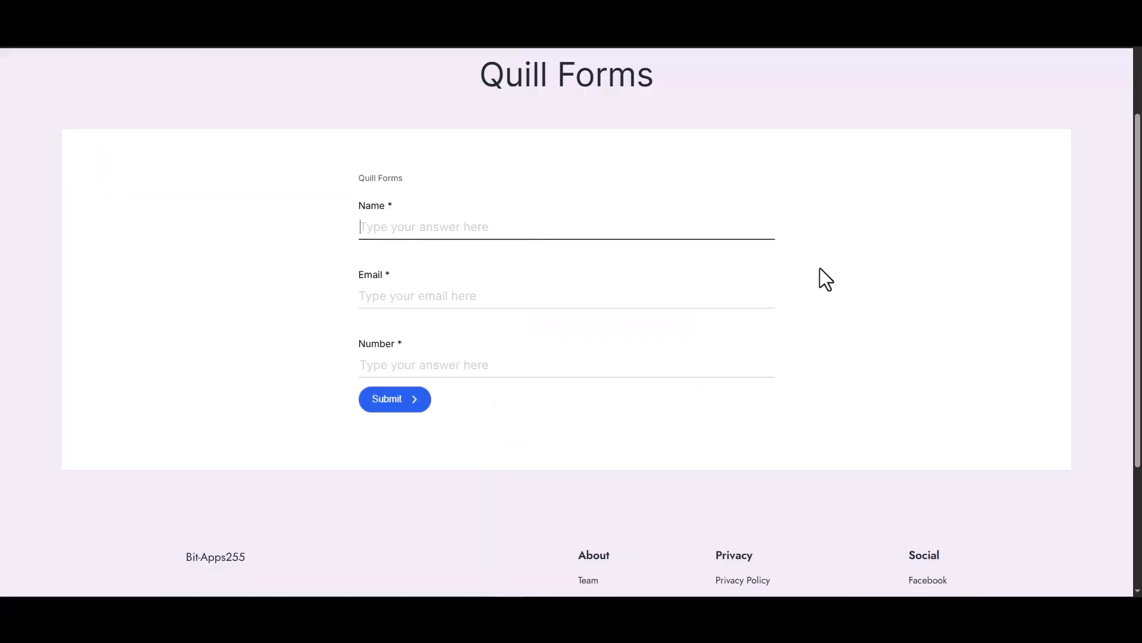
text(test)
click(760, 301)
text(test@gm)
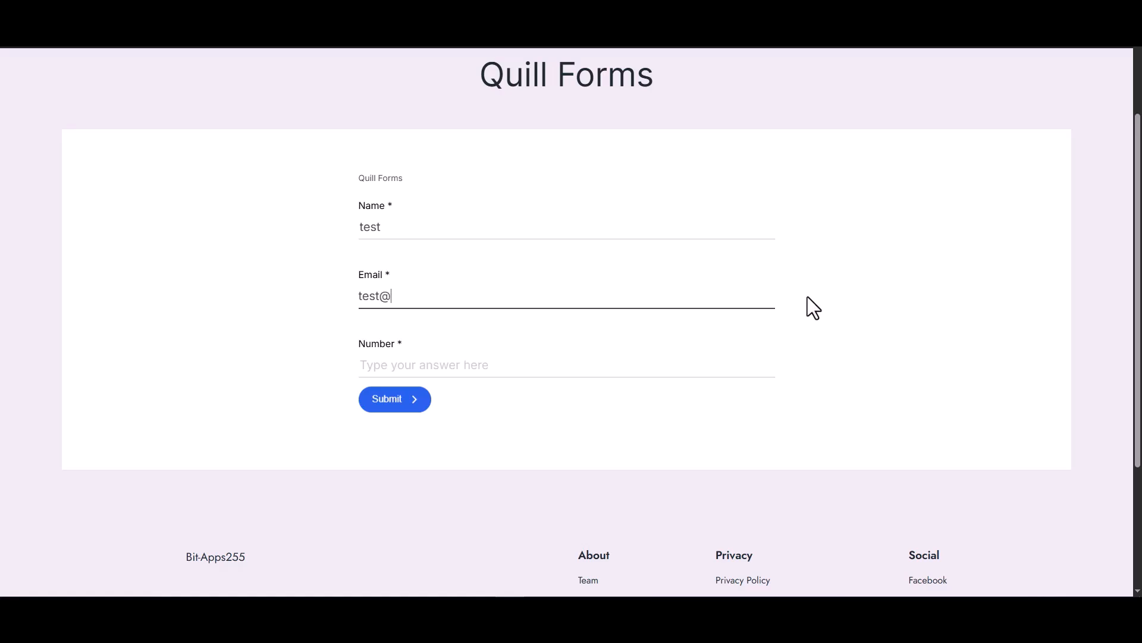
text(ail.com)
click(646, 368)
text(1234)
click(381, 404)
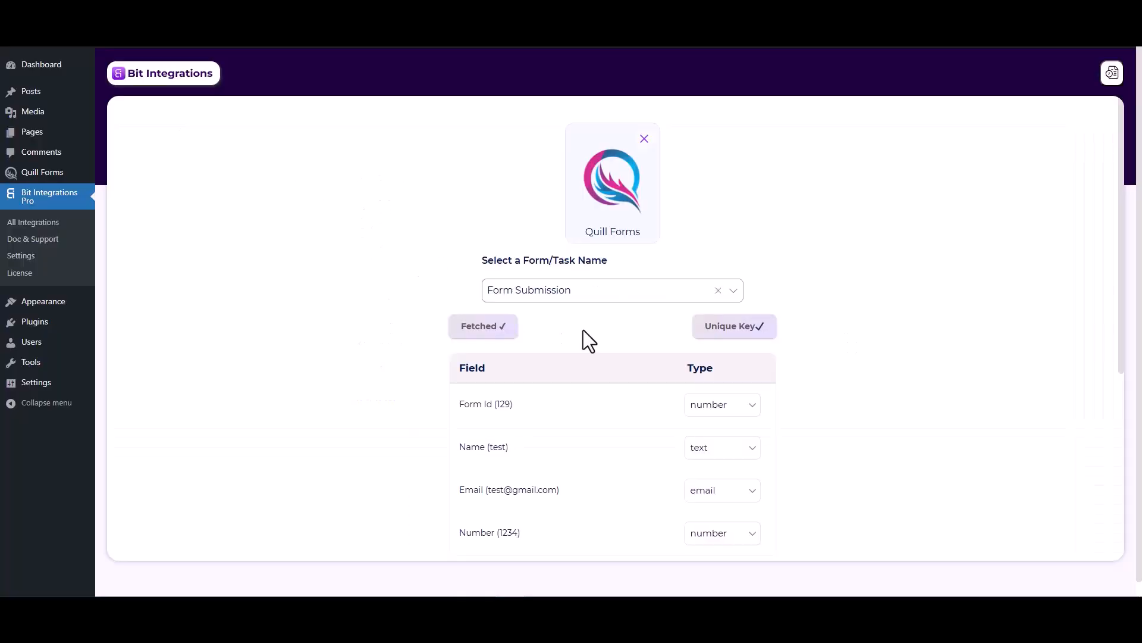
Move on to the action apps and search for 'selzy'
scroll(644, 473, down, 2)
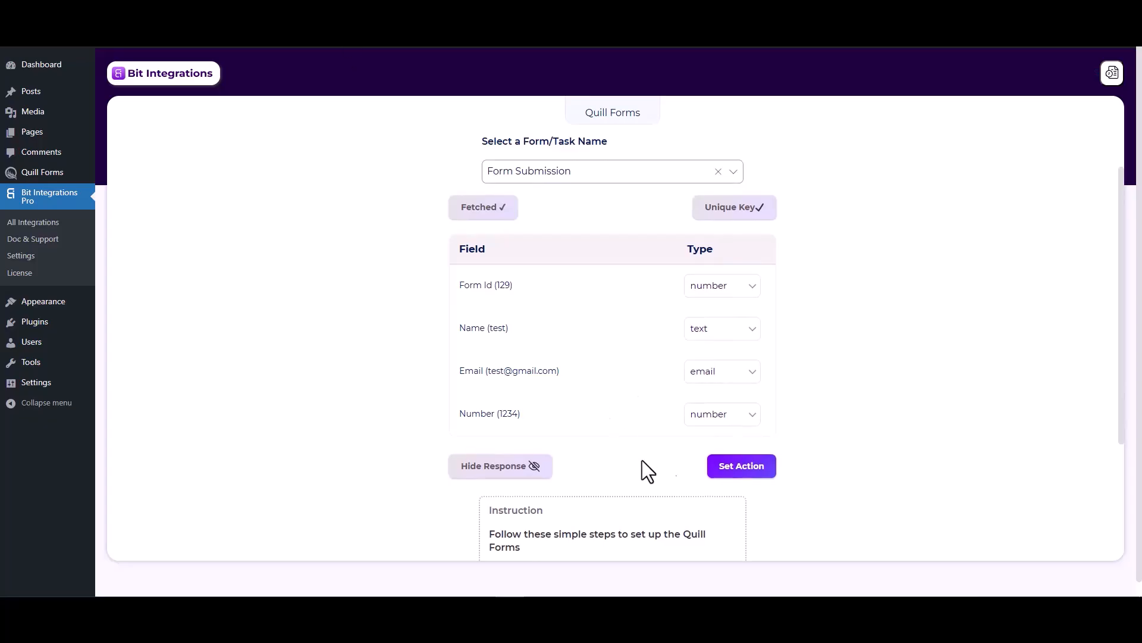
click(724, 471)
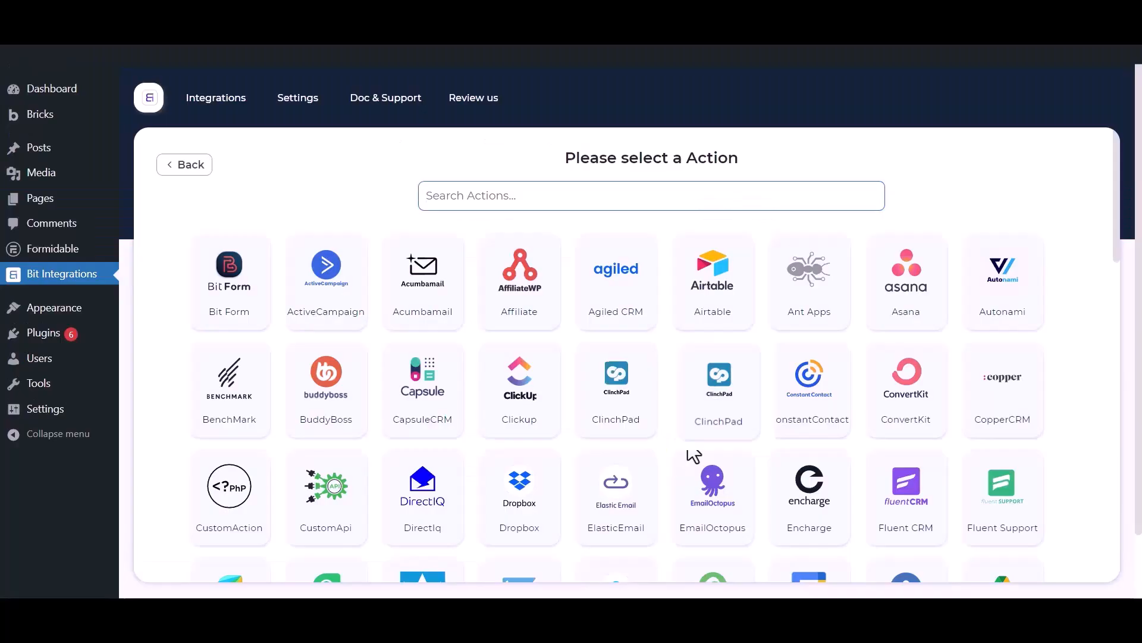
click(513, 192)
text(selzy)
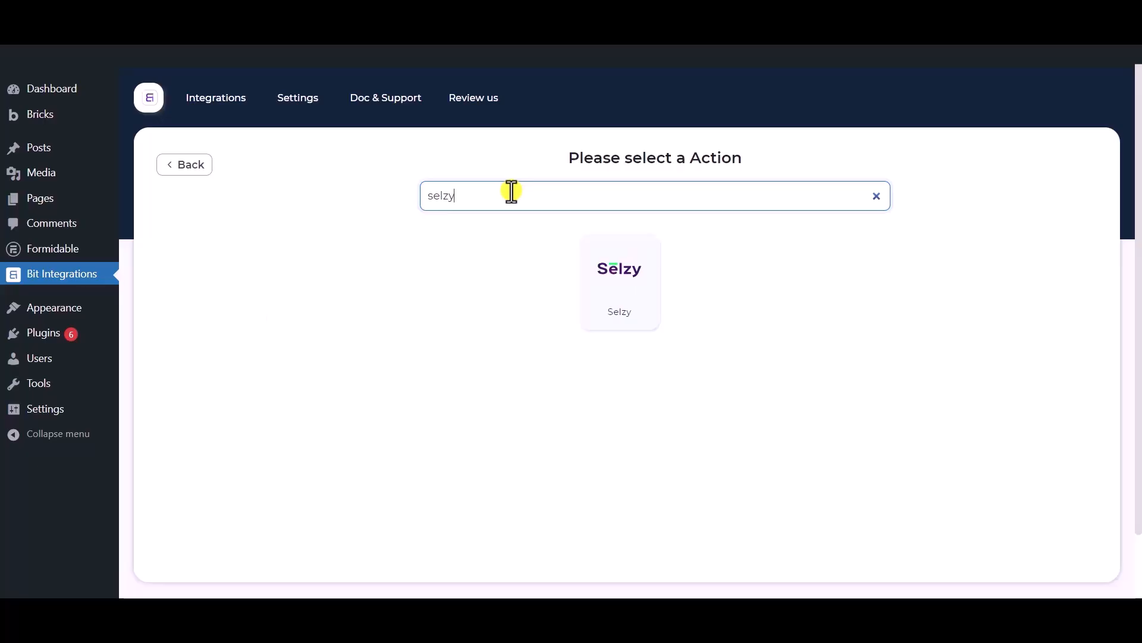
Select Selzy as the action app and keep the integration name 'Selzy'
click(623, 281)
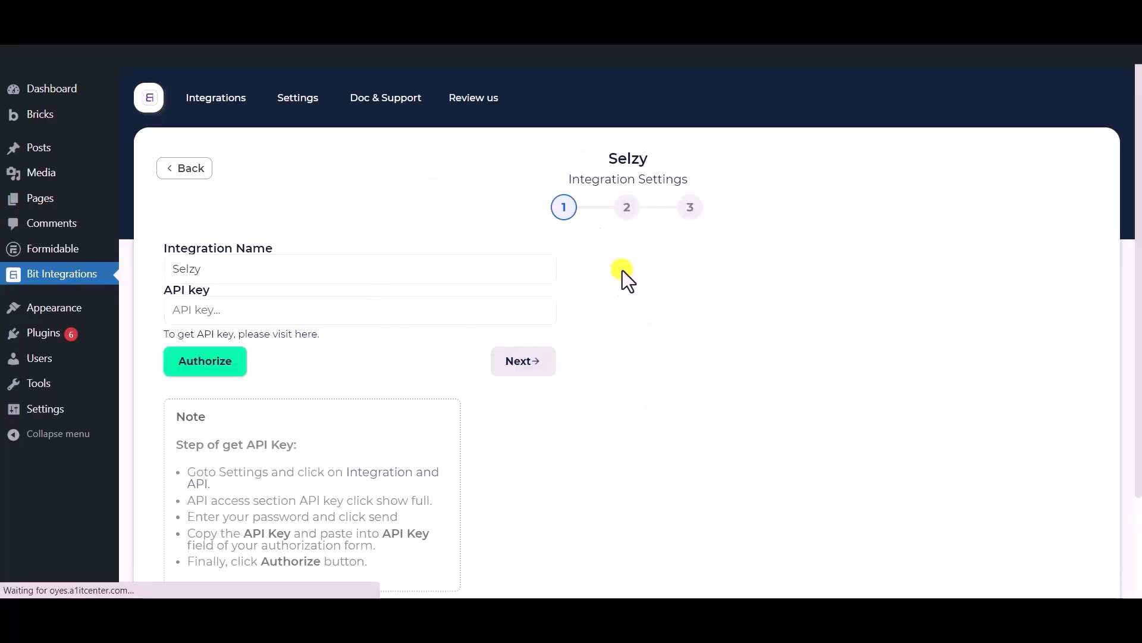
drag(281, 268, 163, 266)
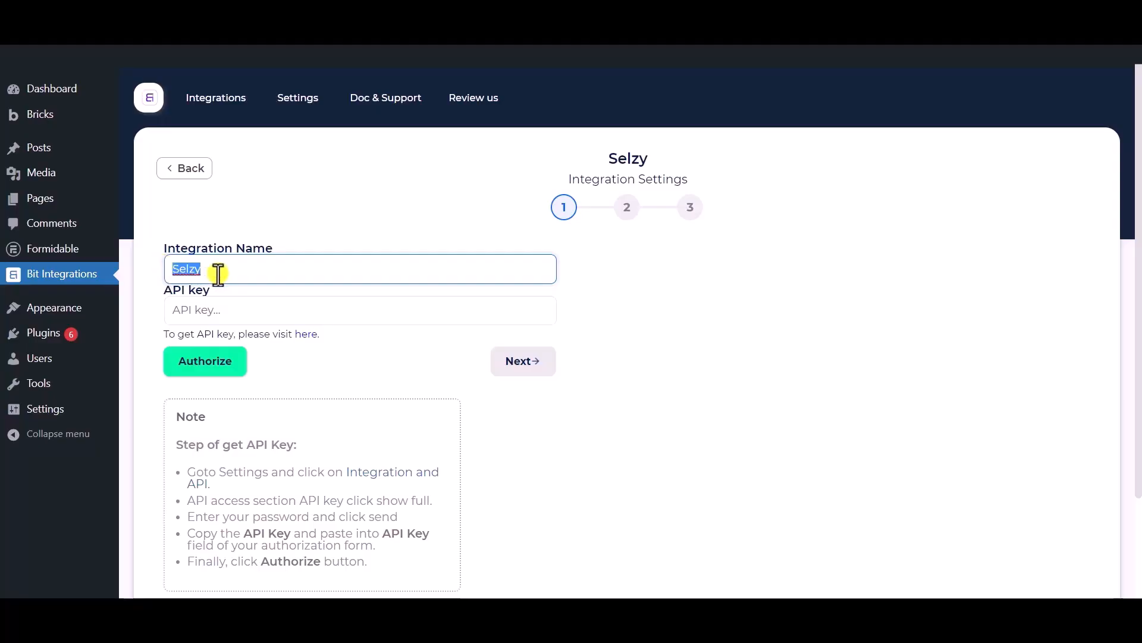
scroll(218, 273, down, 1)
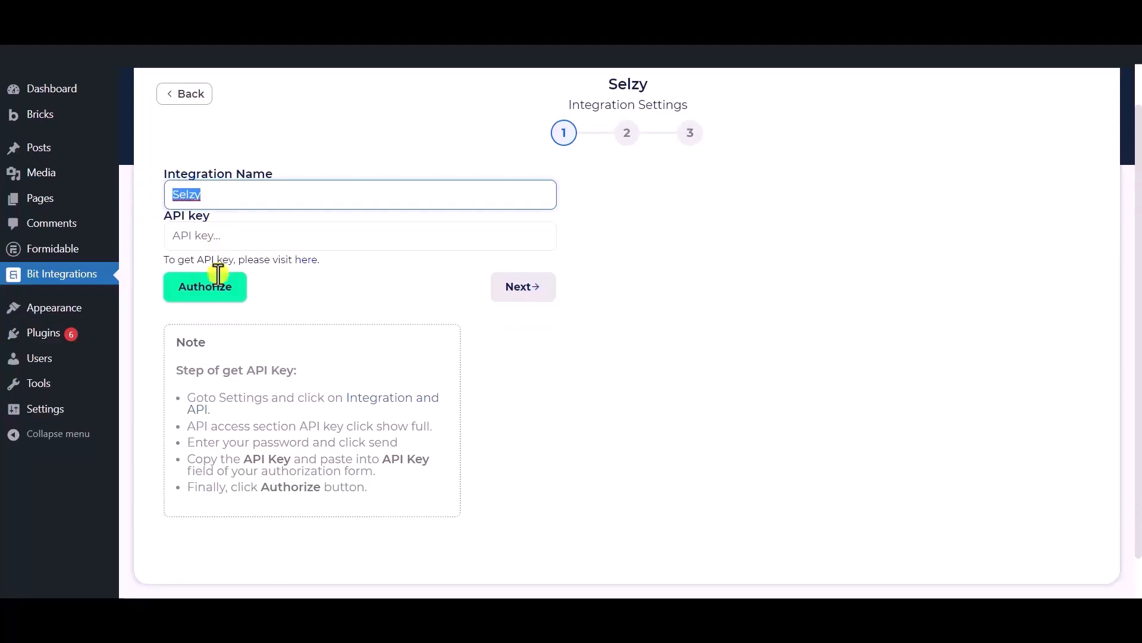
click(257, 193)
click(311, 296)
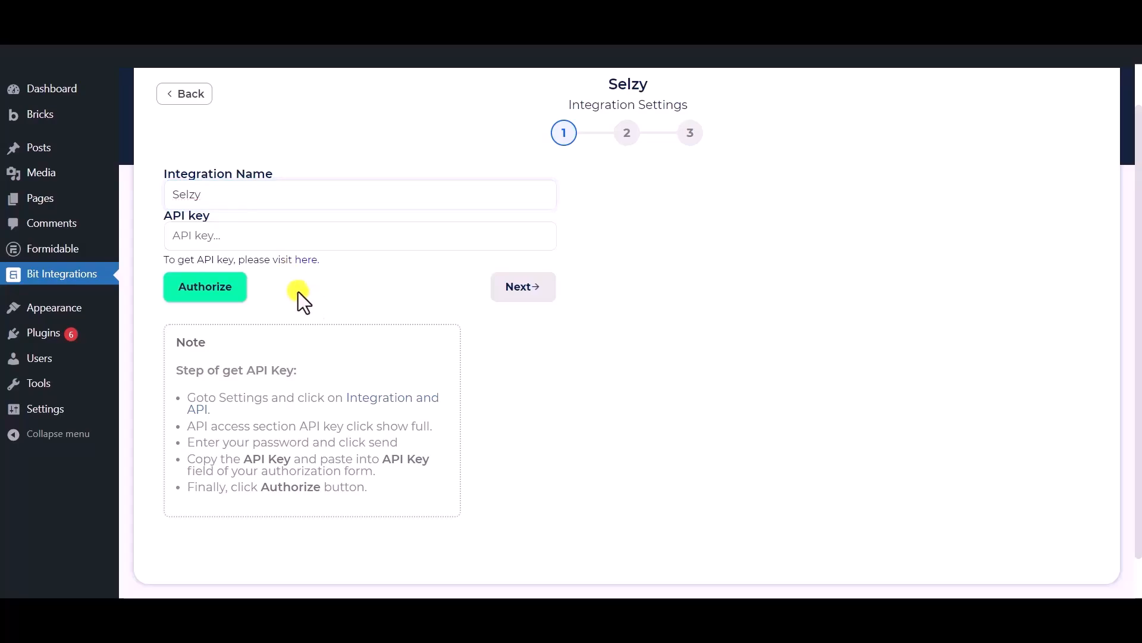
Open Selzy's Integration and API page to obtain an API key
drag(152, 218, 209, 215)
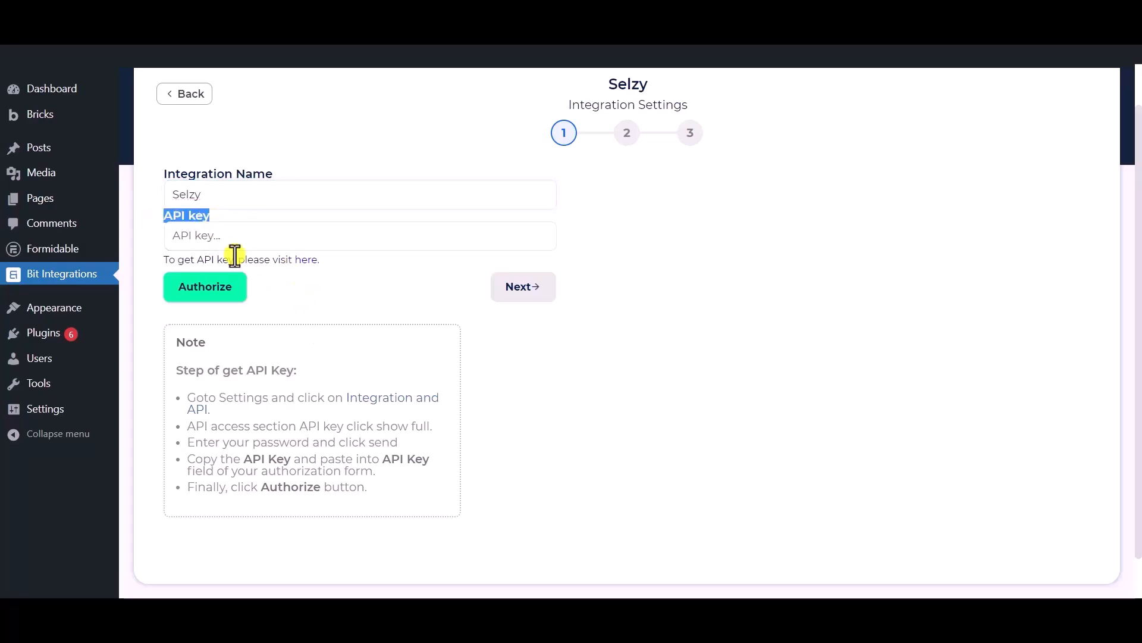
click(317, 297)
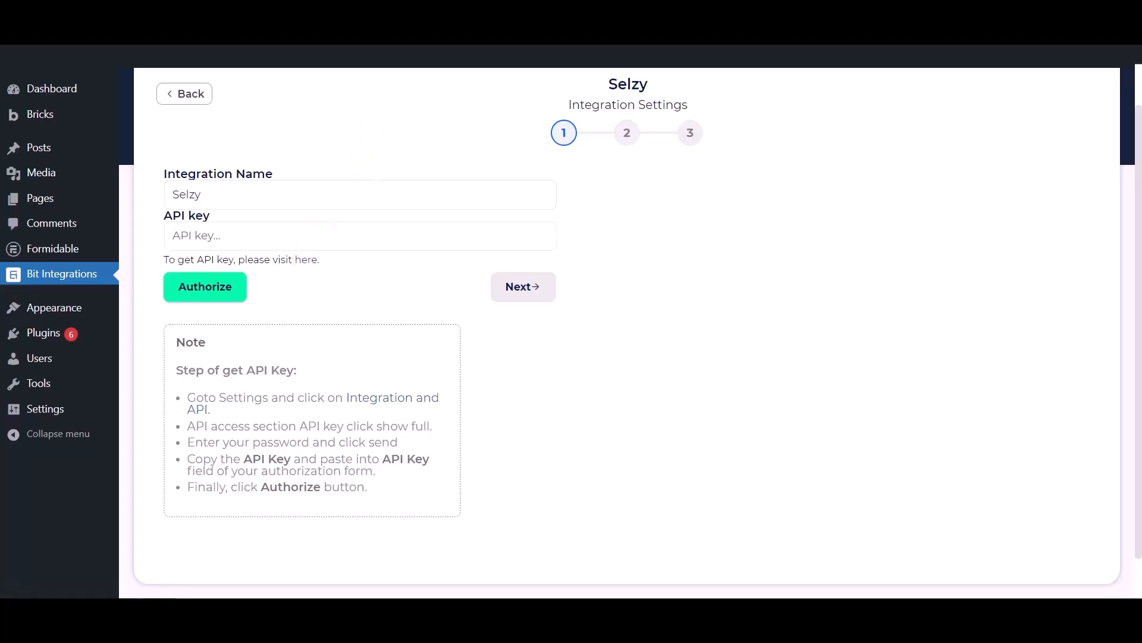
drag(702, 244, 743, 247)
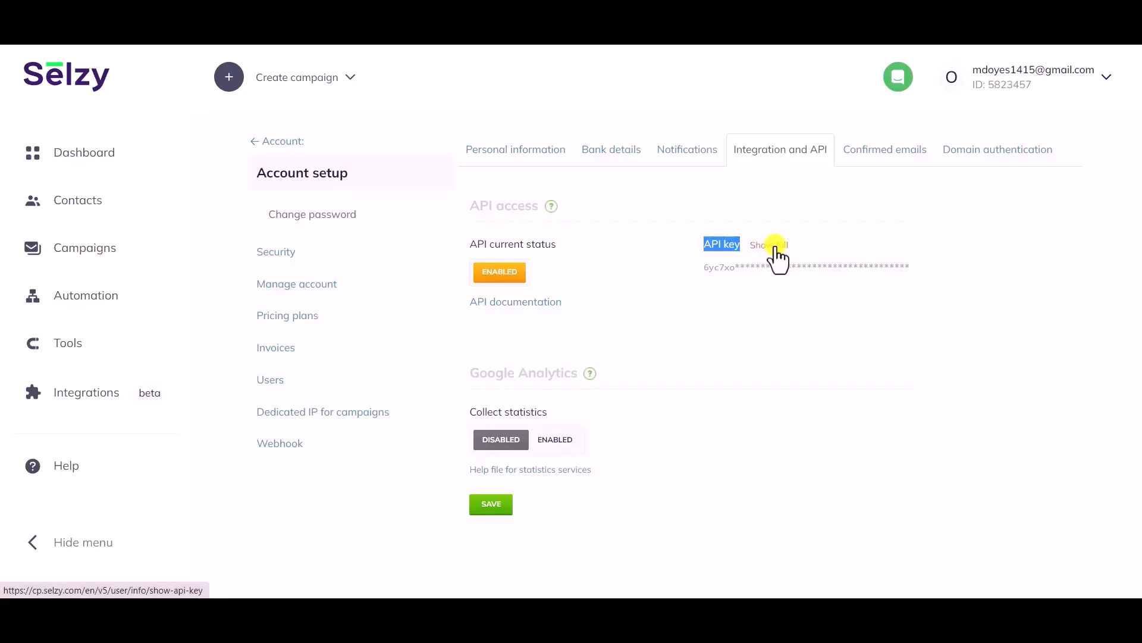
Reveal the full Selzy API key by confirming the account password, then copy it
click(775, 247)
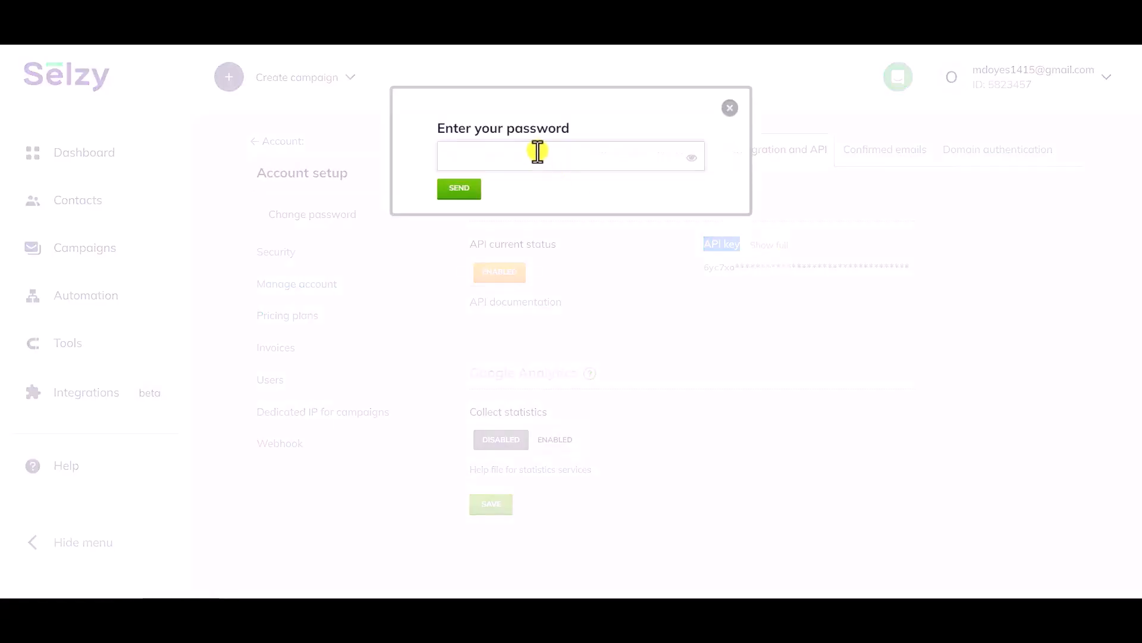
click(538, 152)
click(556, 212)
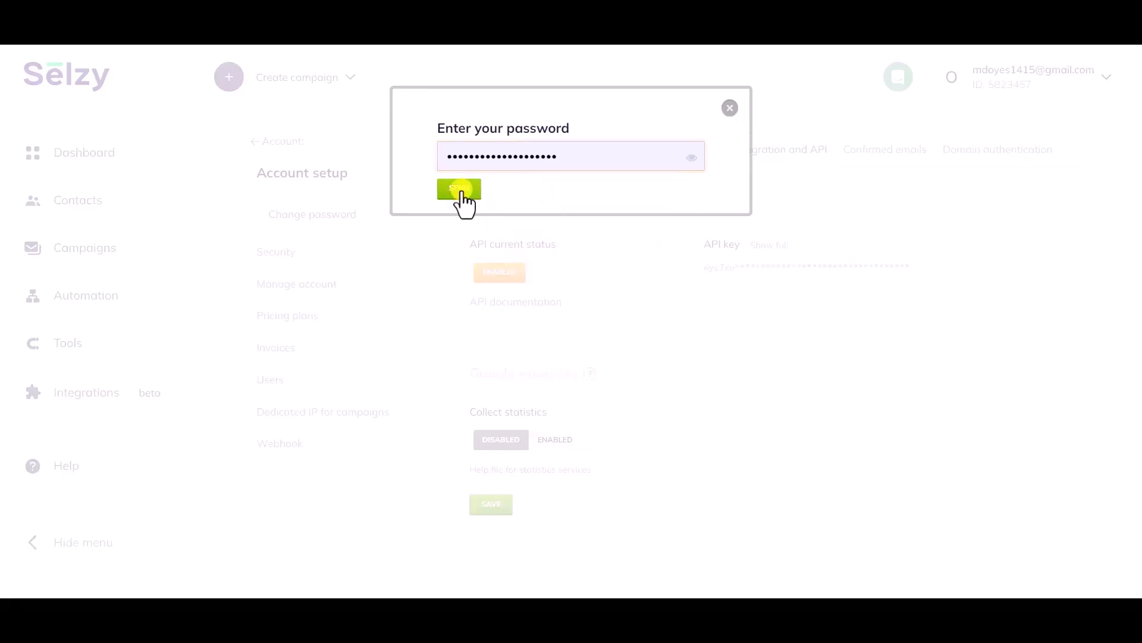
click(459, 189)
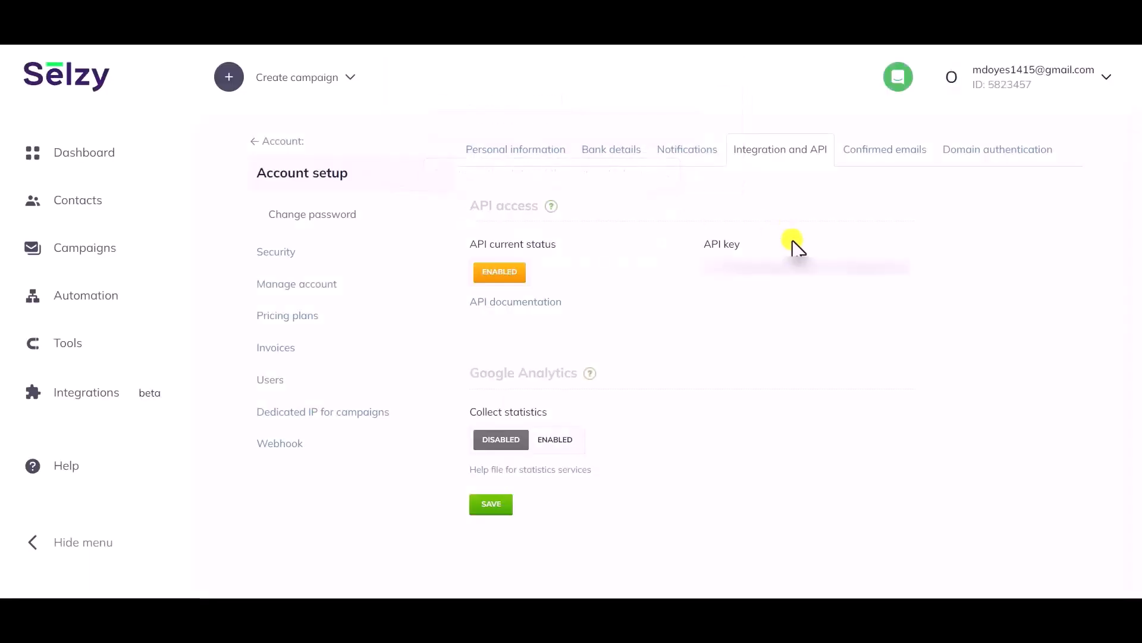
double_click(789, 264)
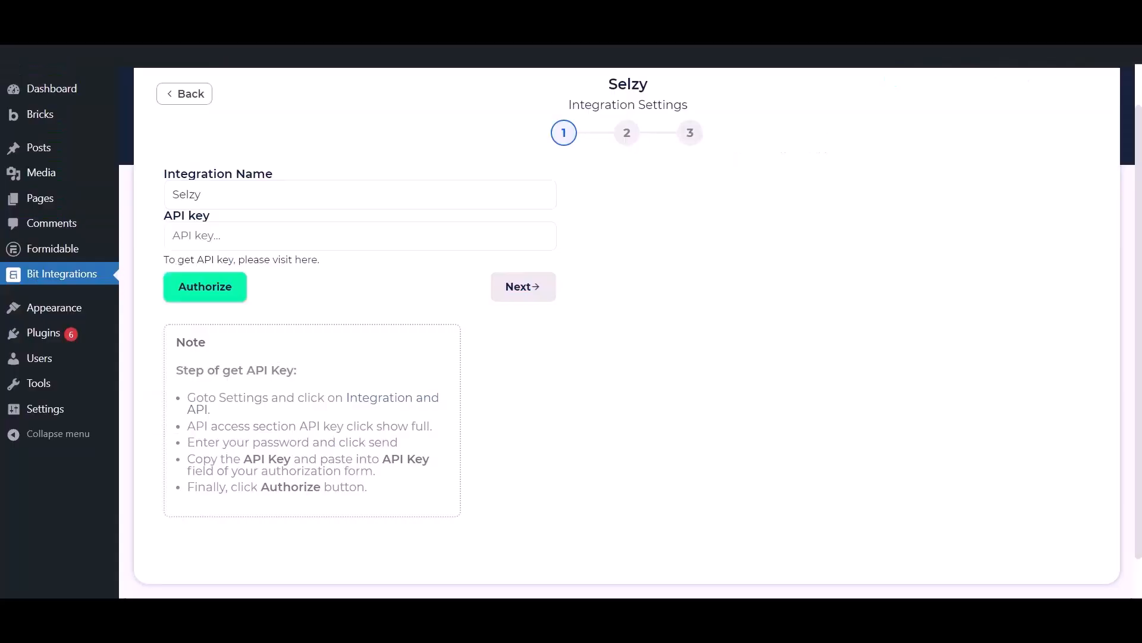
click(330, 240)
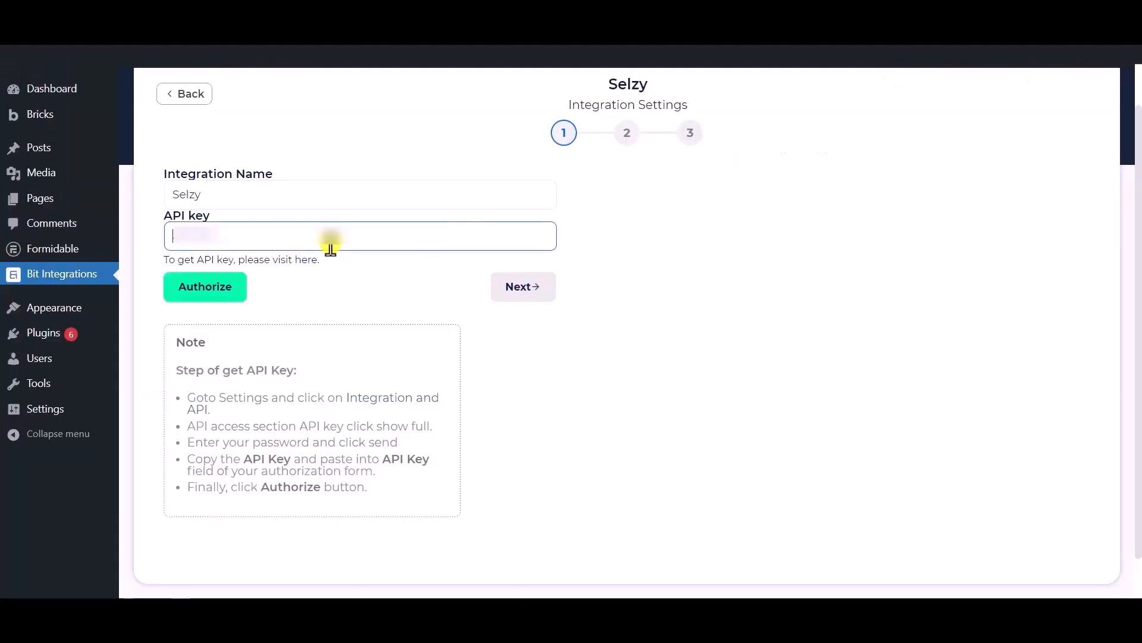
Paste the Selzy API key, authorize the connection, and continue to step 2
key(ctrl+v)
click(197, 290)
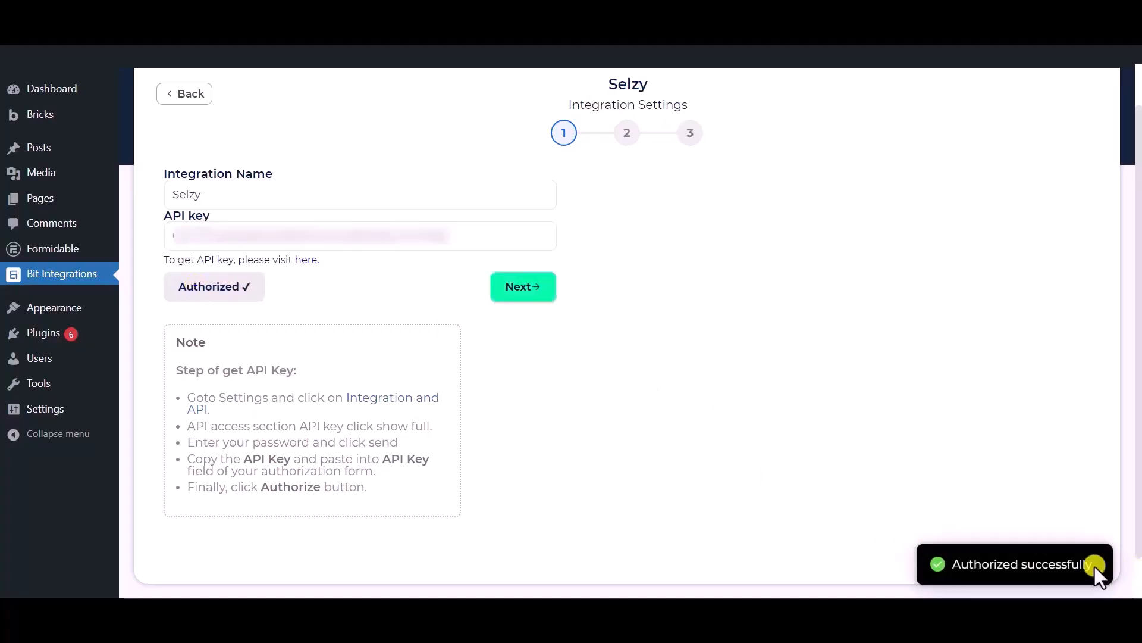
click(525, 290)
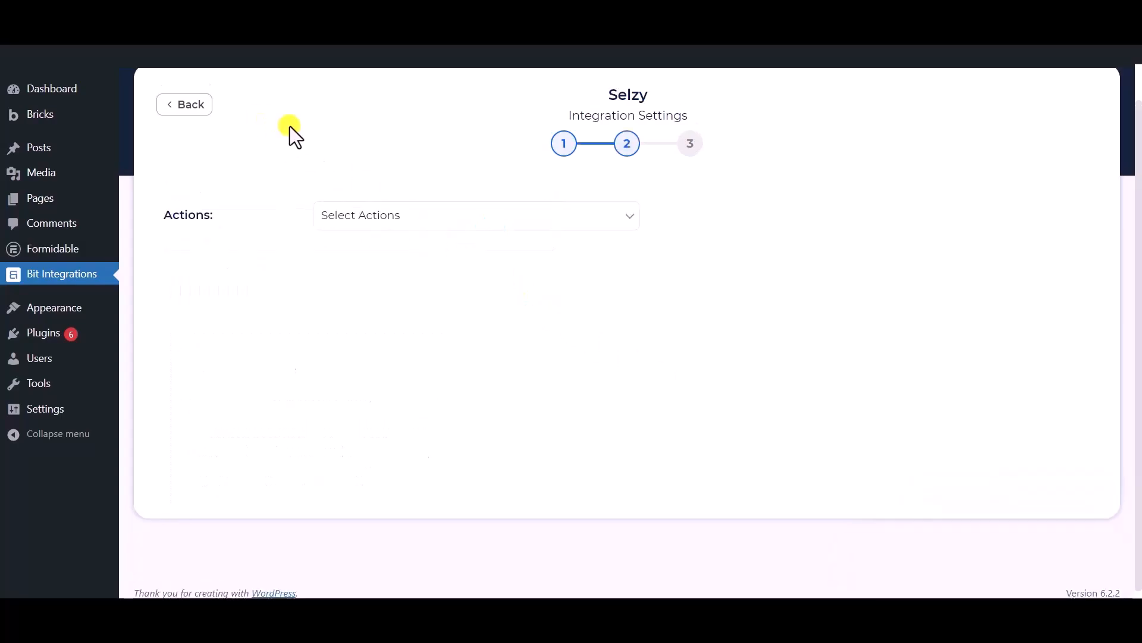
Choose Subscribe from the Selzy Actions dropdown
click(416, 218)
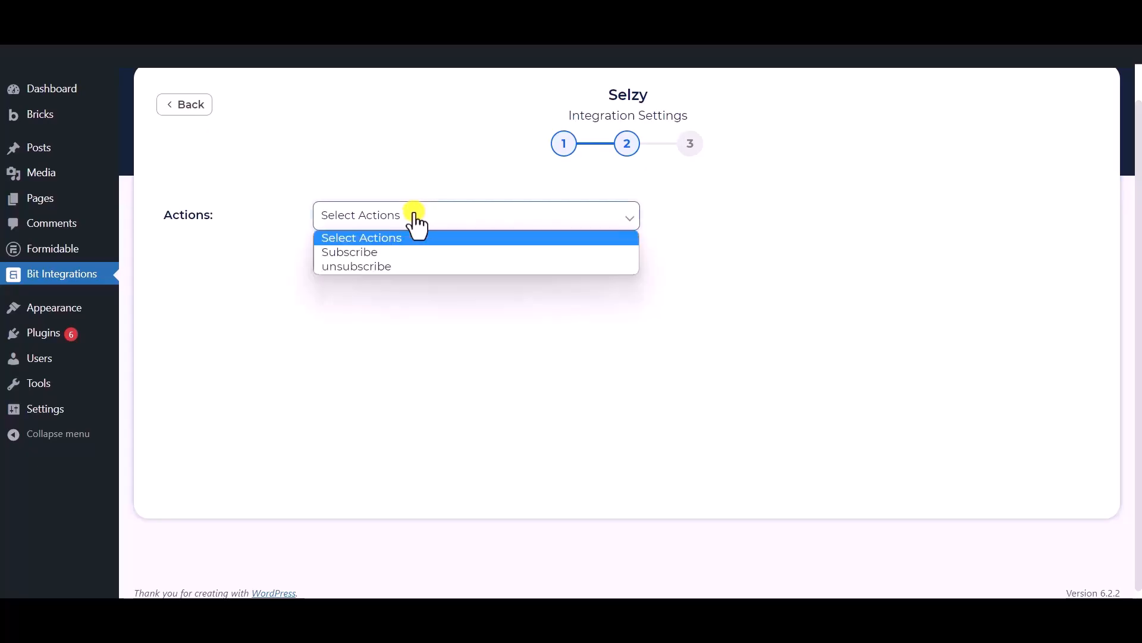
click(362, 255)
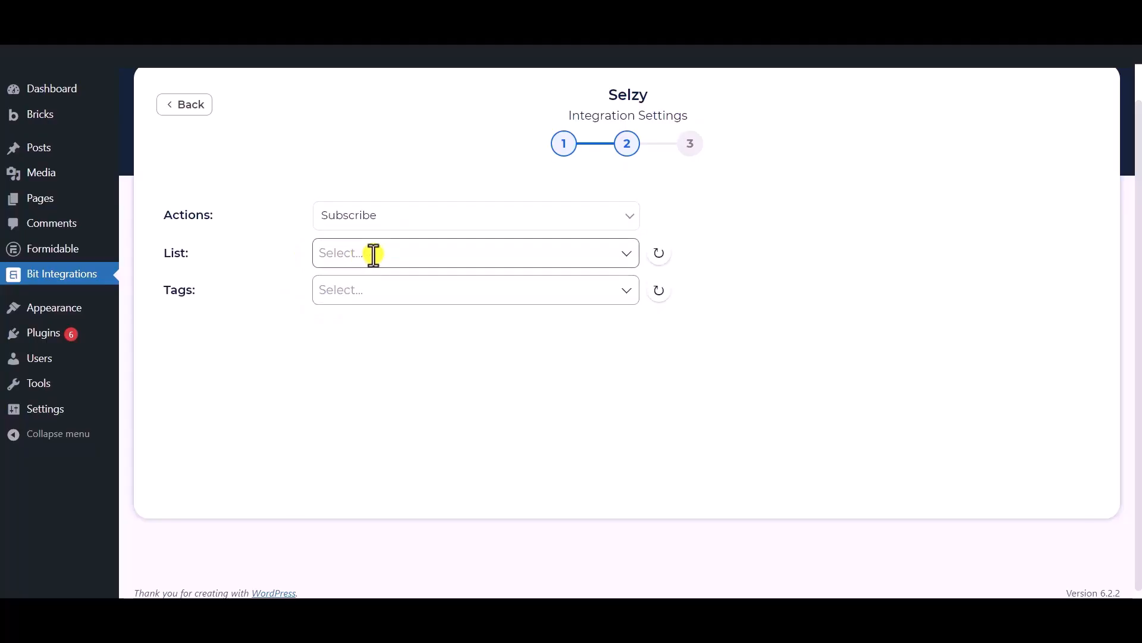
Choose the Bit Integrations list for new Selzy subscribers
click(374, 255)
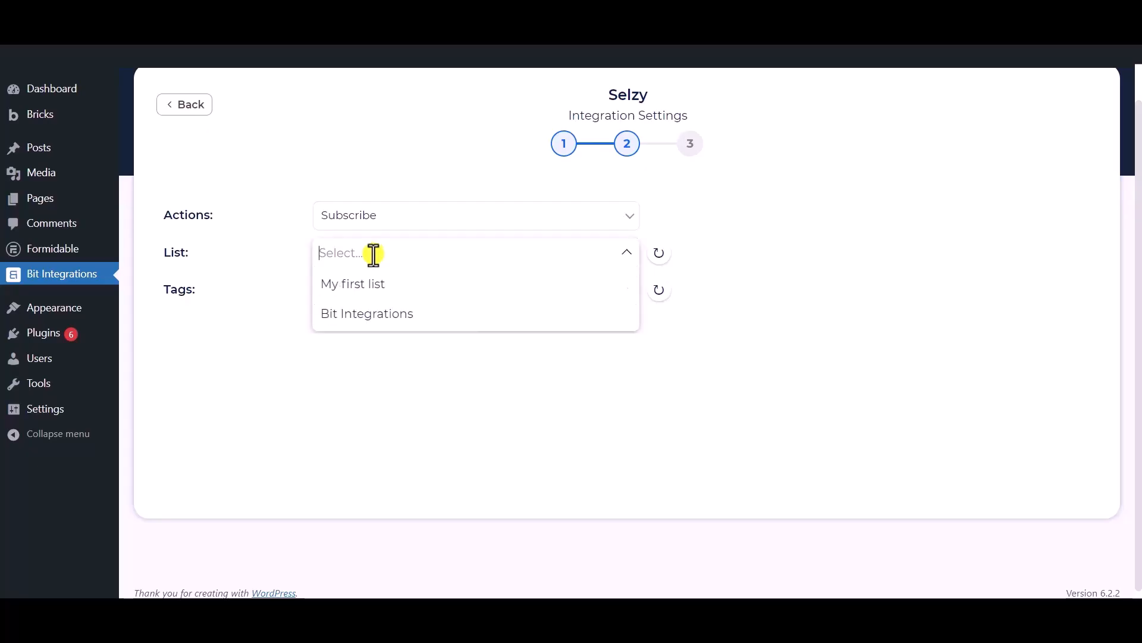
click(370, 315)
click(235, 307)
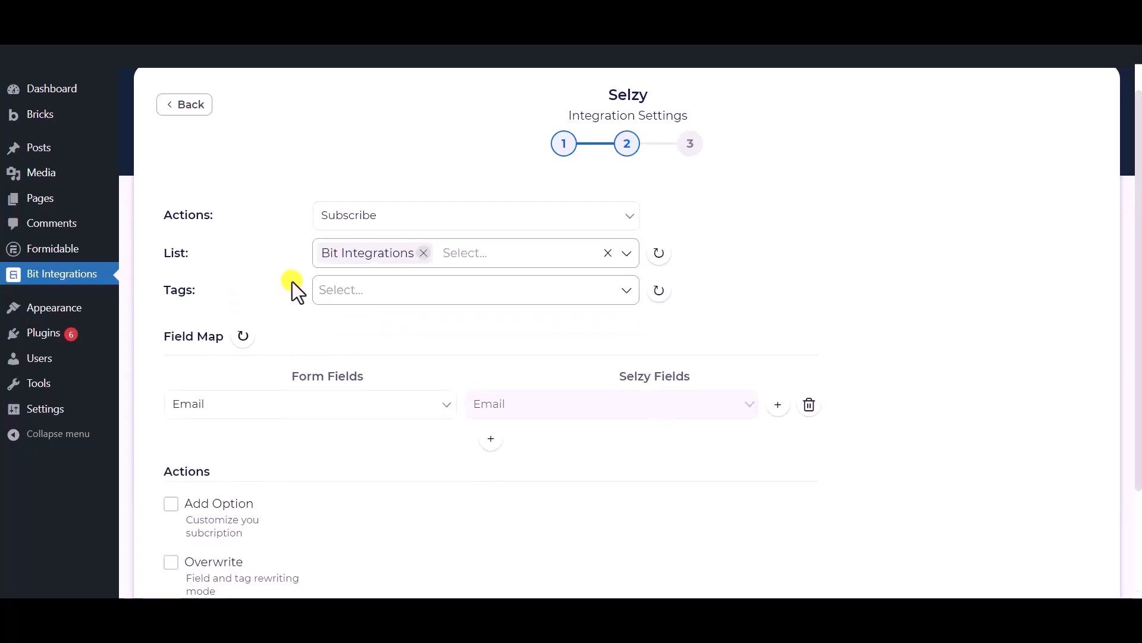
Add Tag - 1, Tag - 2 and Tag - 3 to the subscription
click(413, 289)
click(350, 326)
click(355, 355)
click(359, 379)
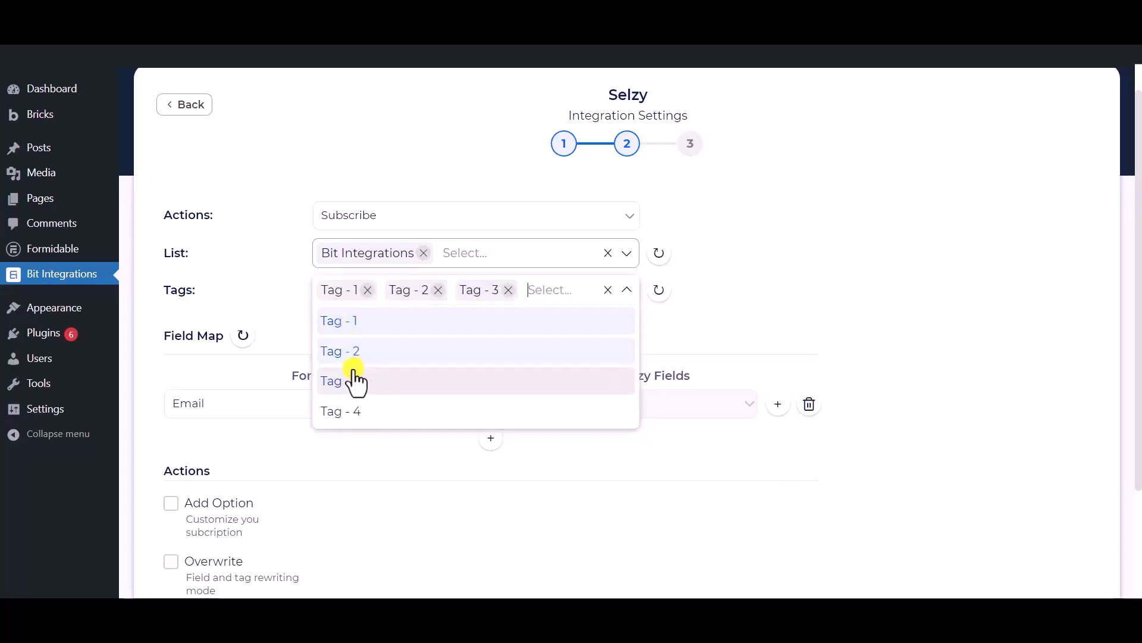
click(276, 270)
scroll(294, 248, down, 1)
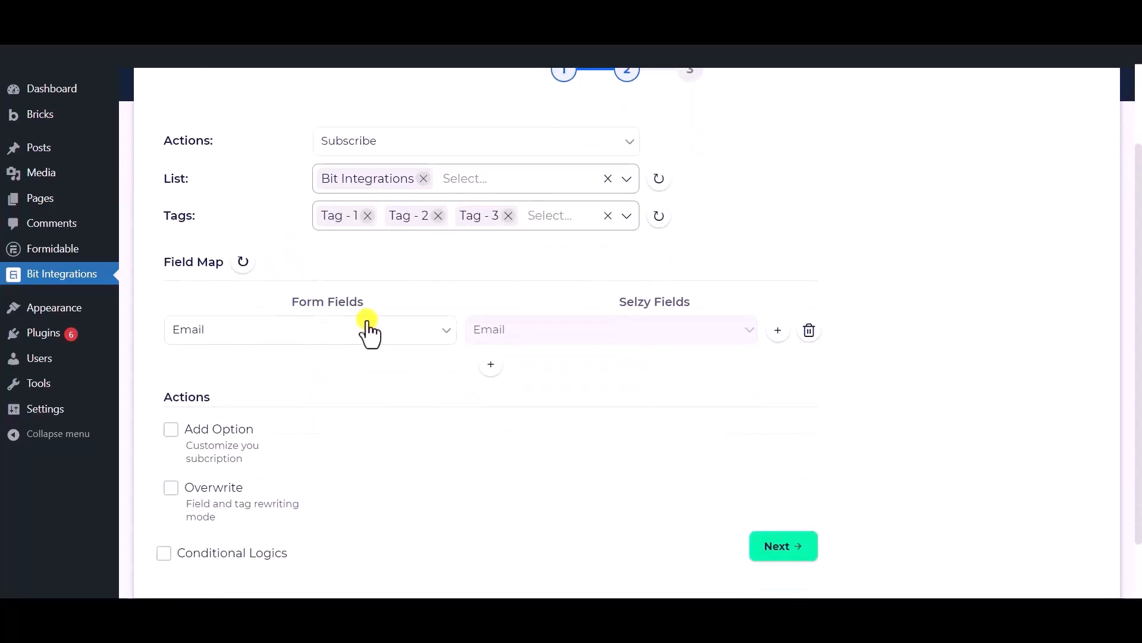
Map the form's Email field, and add a row pairing Phone with Selzy's Phone Number
click(374, 337)
click(236, 395)
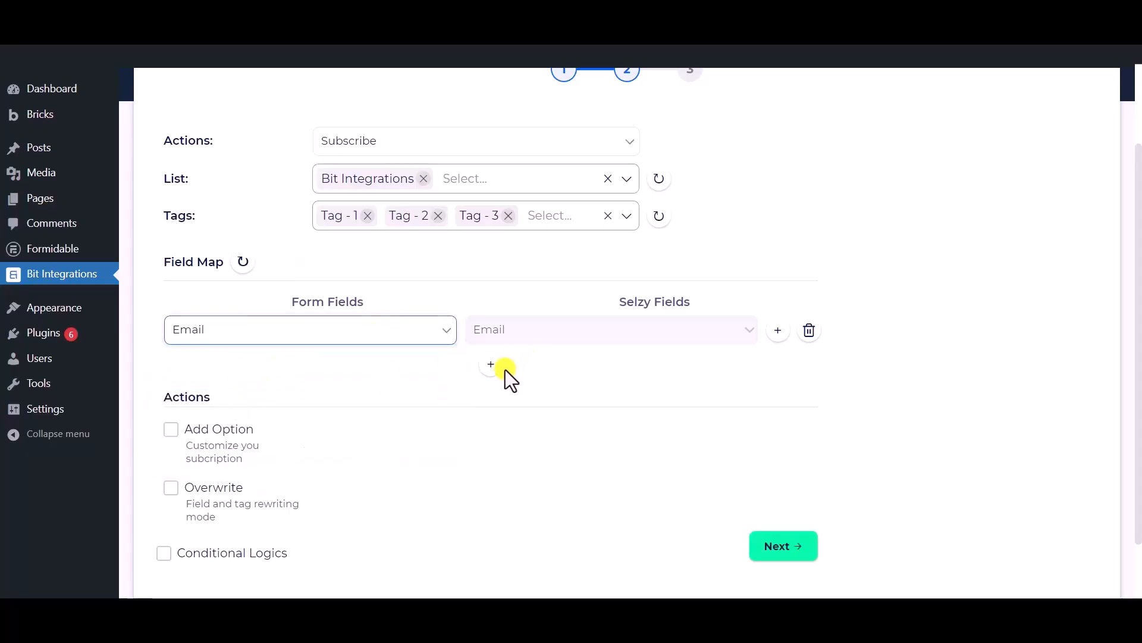
click(498, 369)
click(538, 382)
click(515, 402)
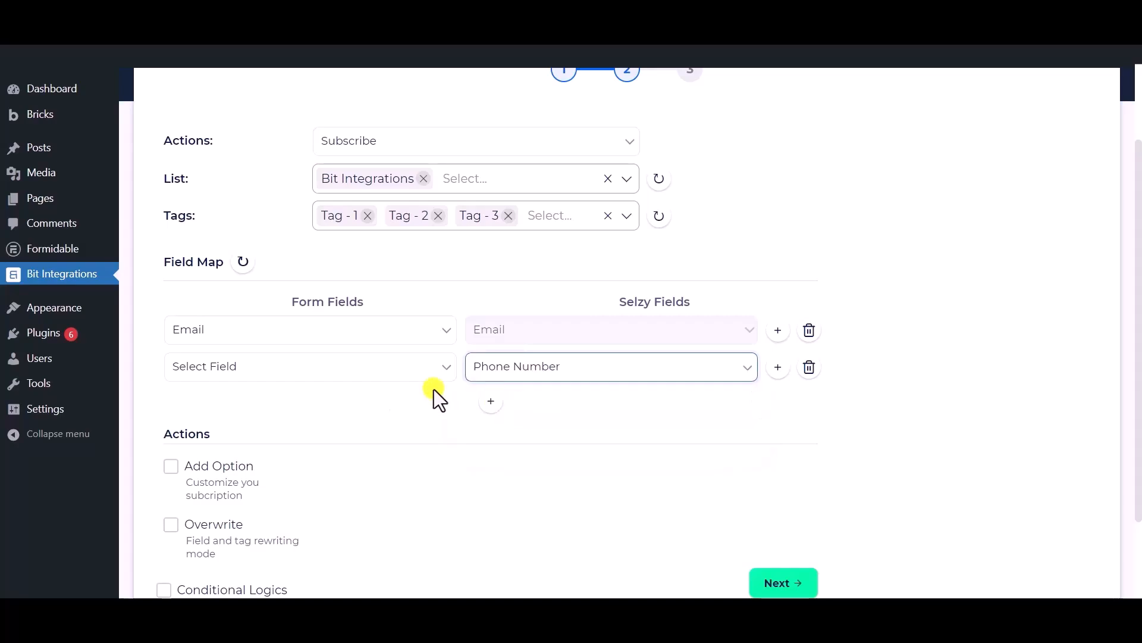
click(354, 370)
Add a third mapping row pairing the form's Name with Selzy's Name
click(231, 443)
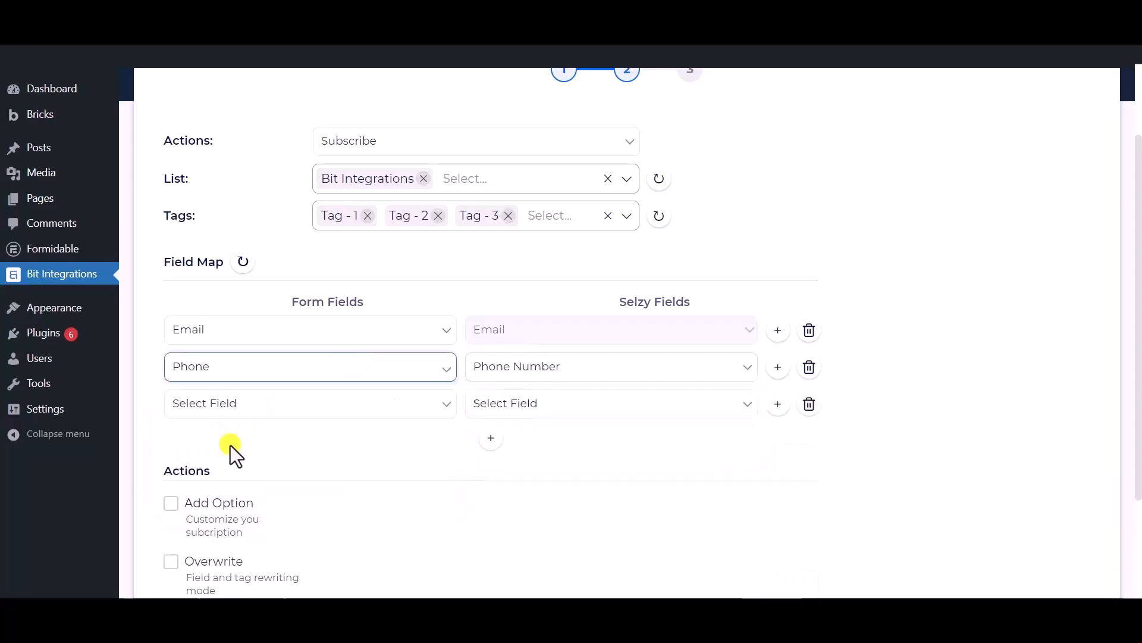
click(531, 405)
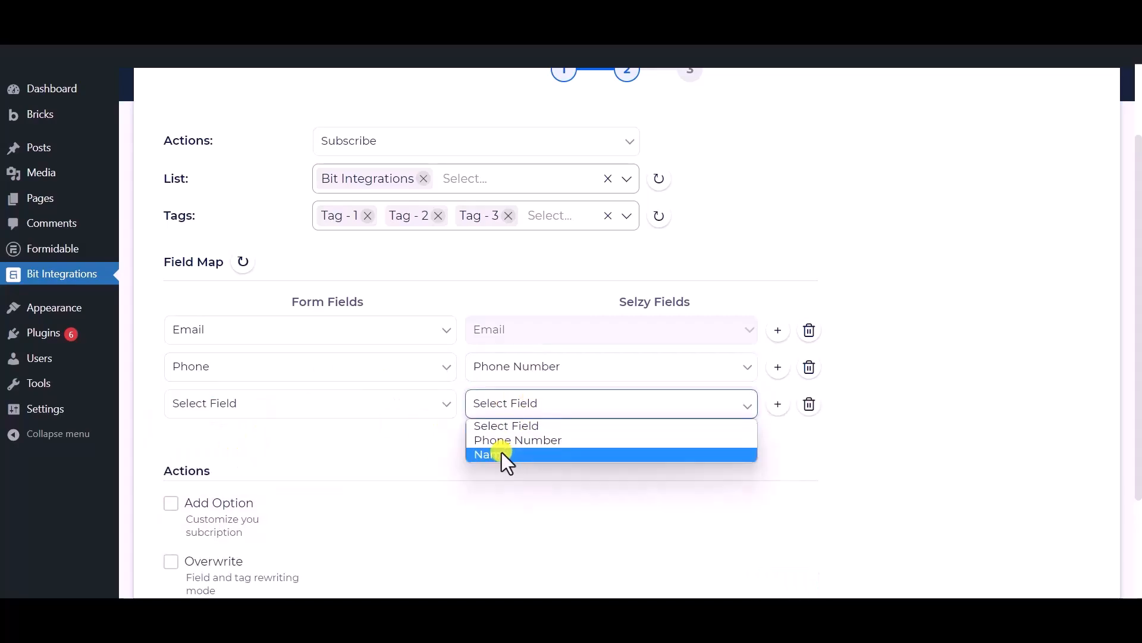
click(504, 454)
click(255, 394)
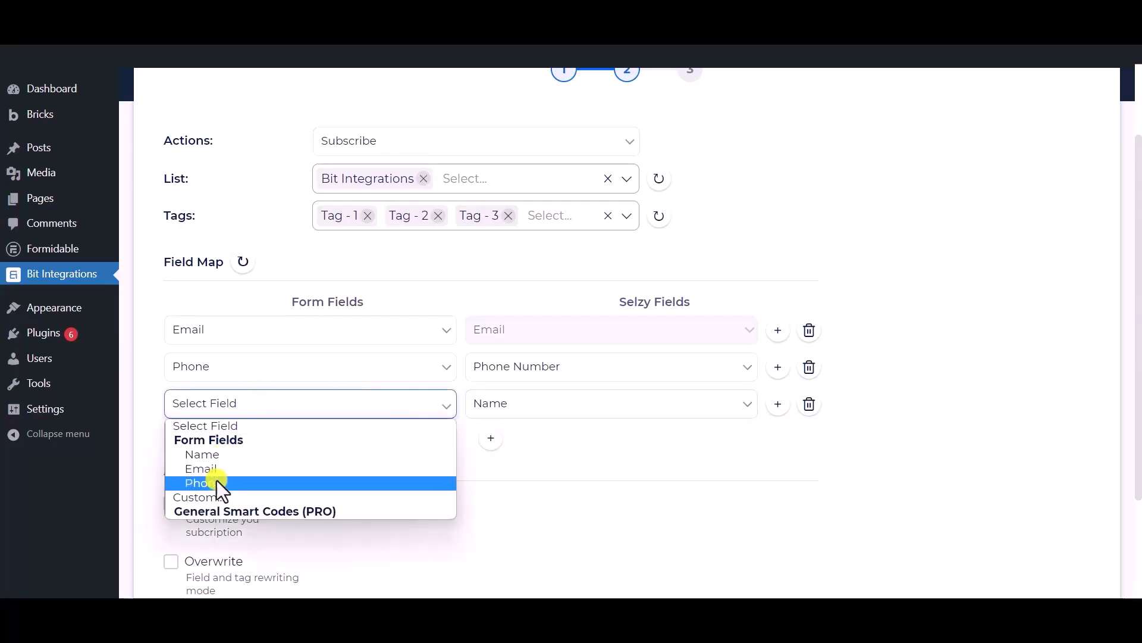
click(223, 453)
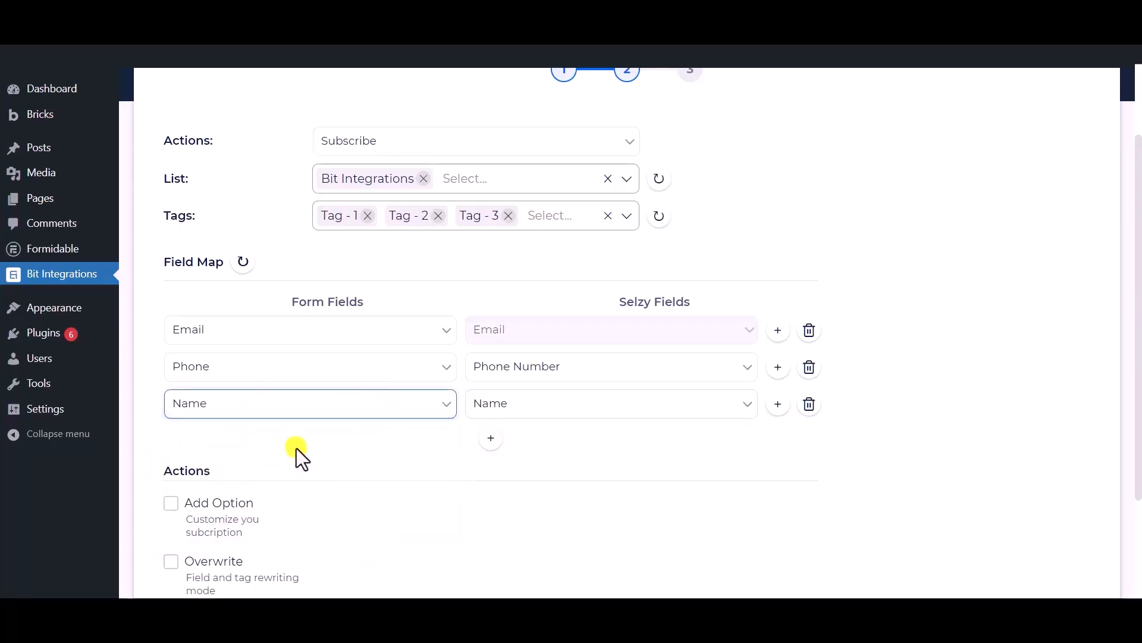
scroll(296, 448, down, 3)
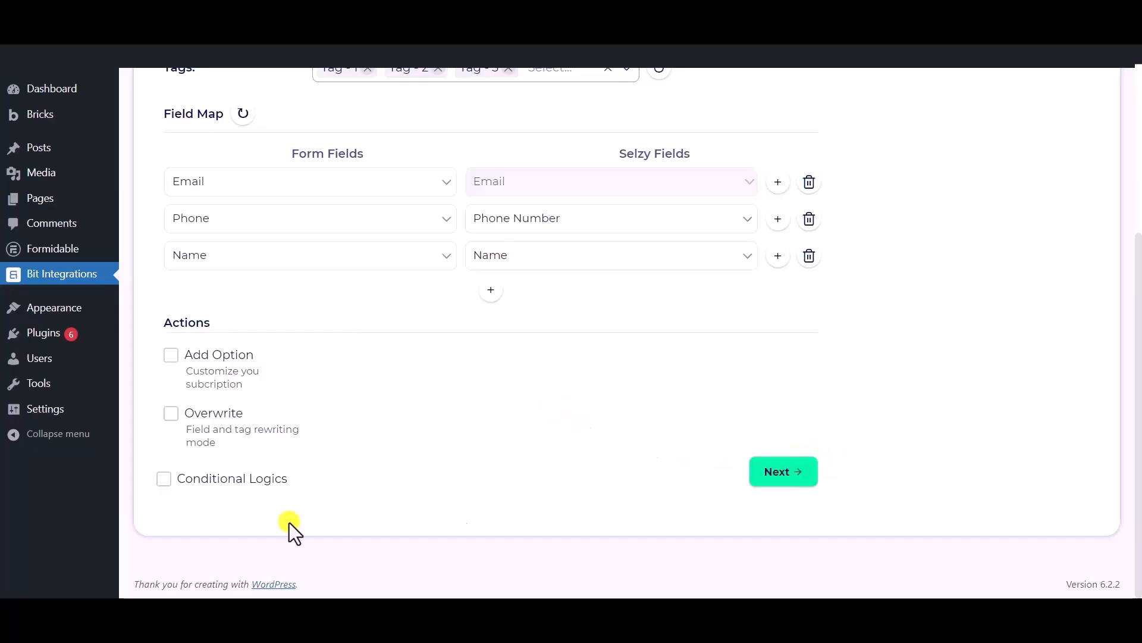
click(164, 479)
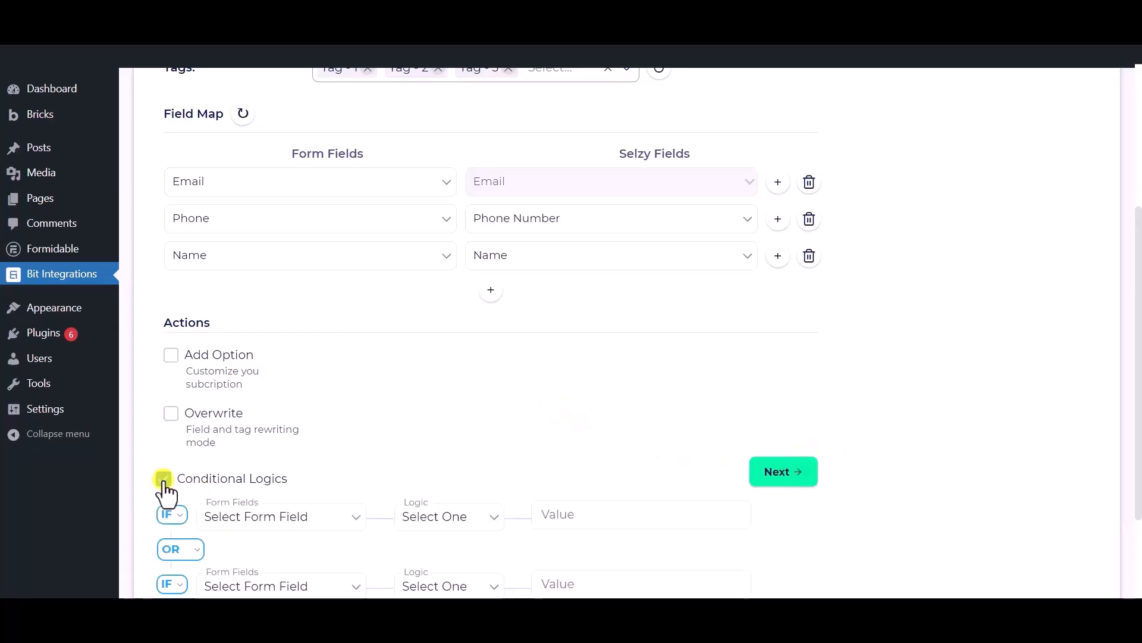
scroll(165, 492, down, 1)
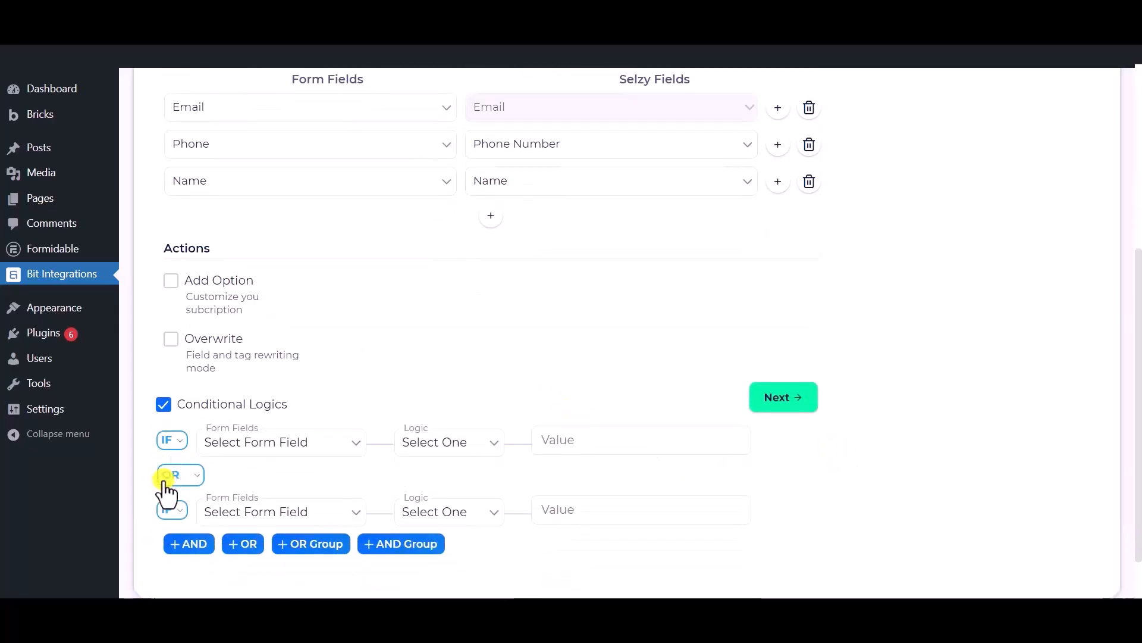
click(164, 405)
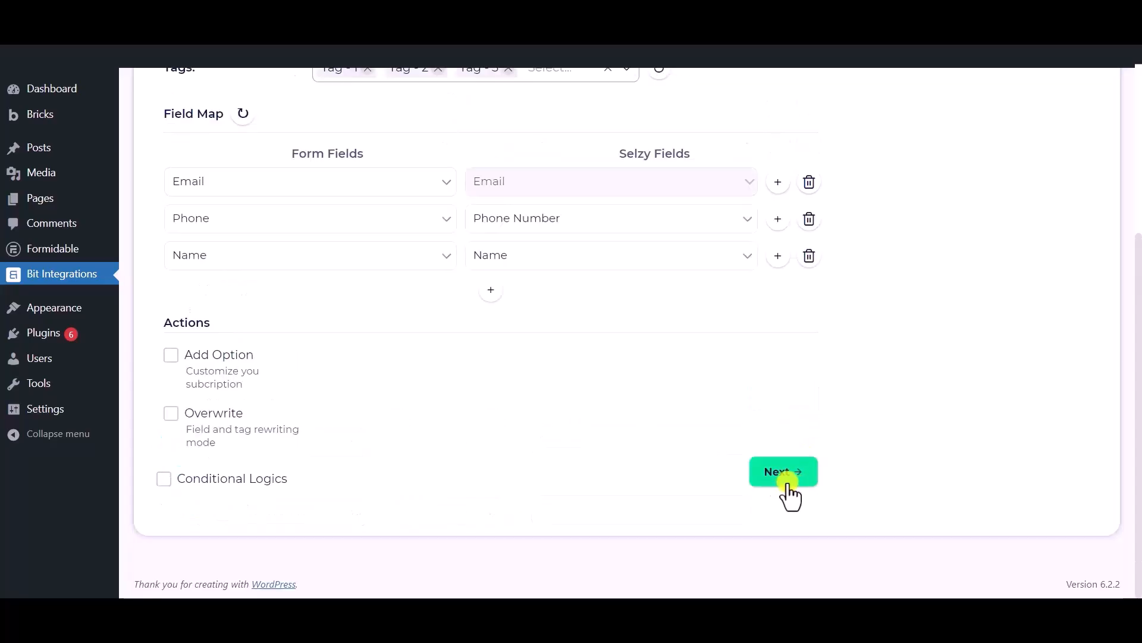
Finish and save the Selzy integration, then place the cursor in the Quill Forms Name field
click(777, 474)
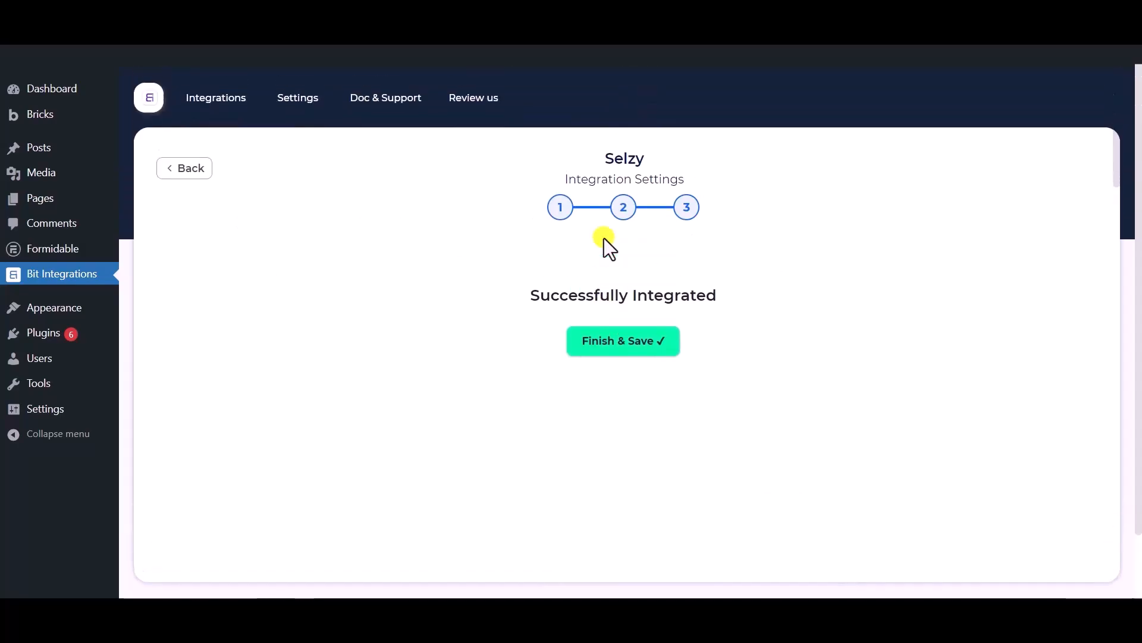
click(629, 353)
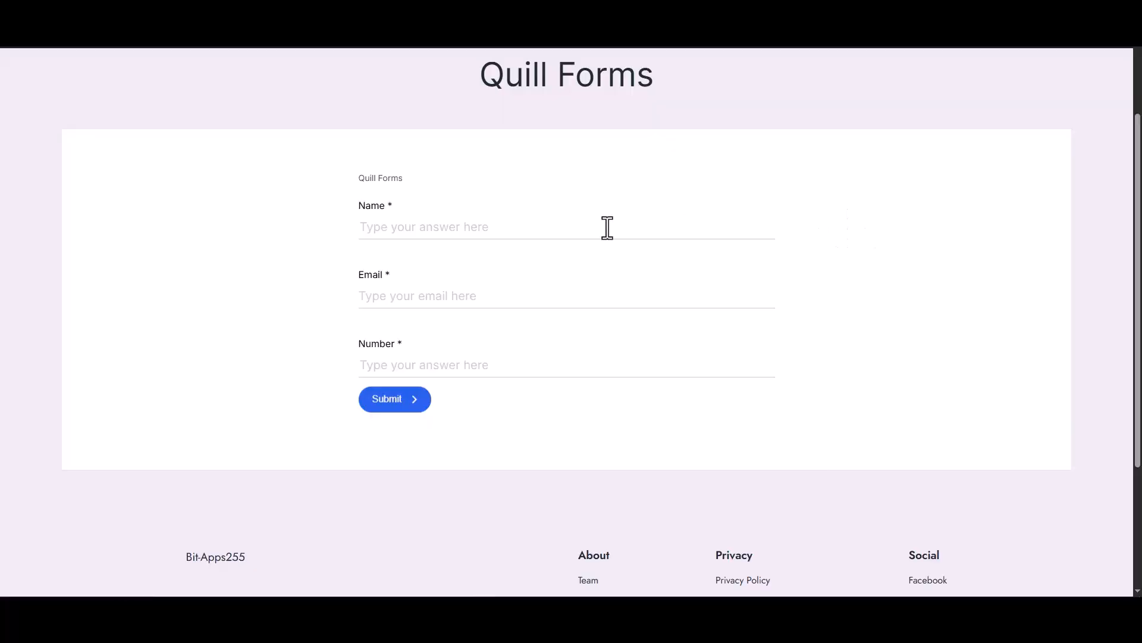
click(606, 227)
Fill the form with the name 'Bit Integrations', an e-mail address and a phone number, then submit it
text(B)
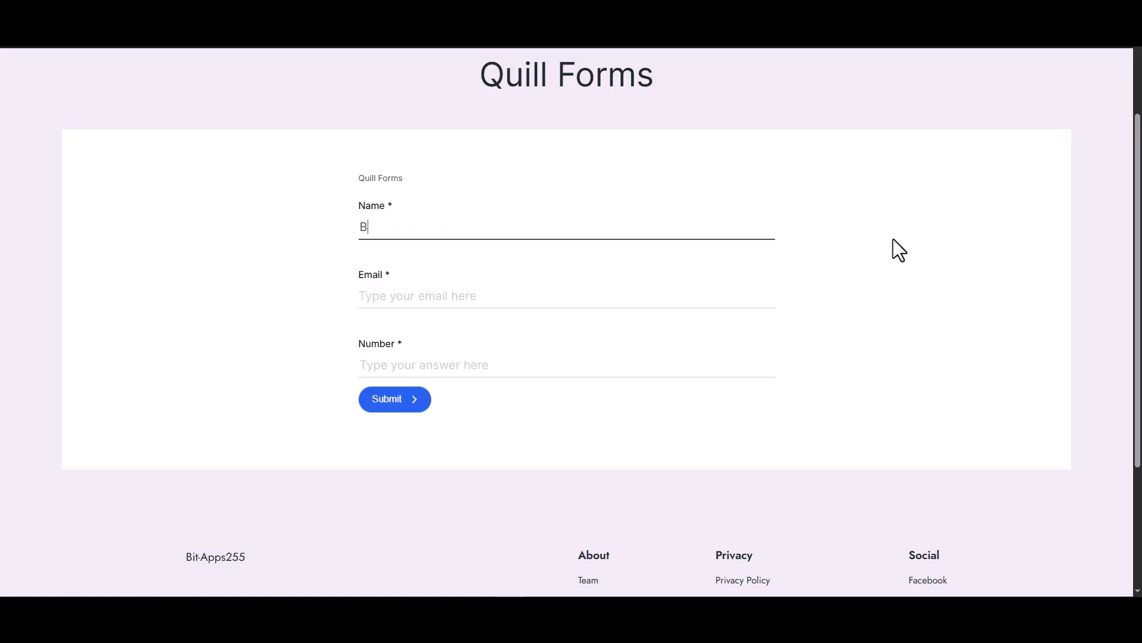
text(it Integrations)
key(Tab)
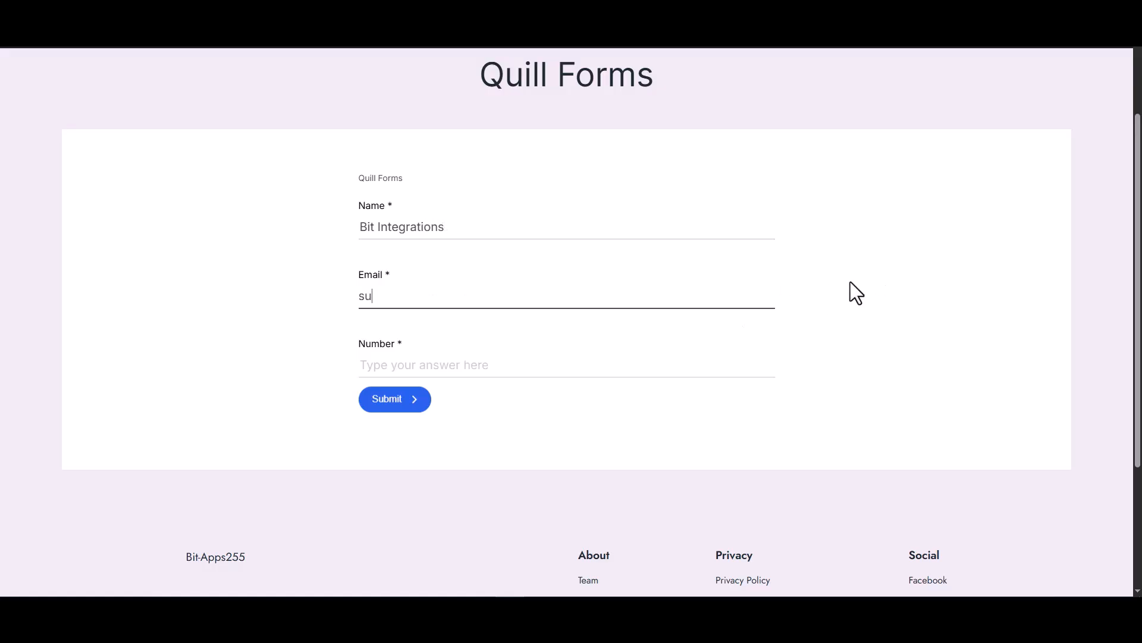
click(778, 360)
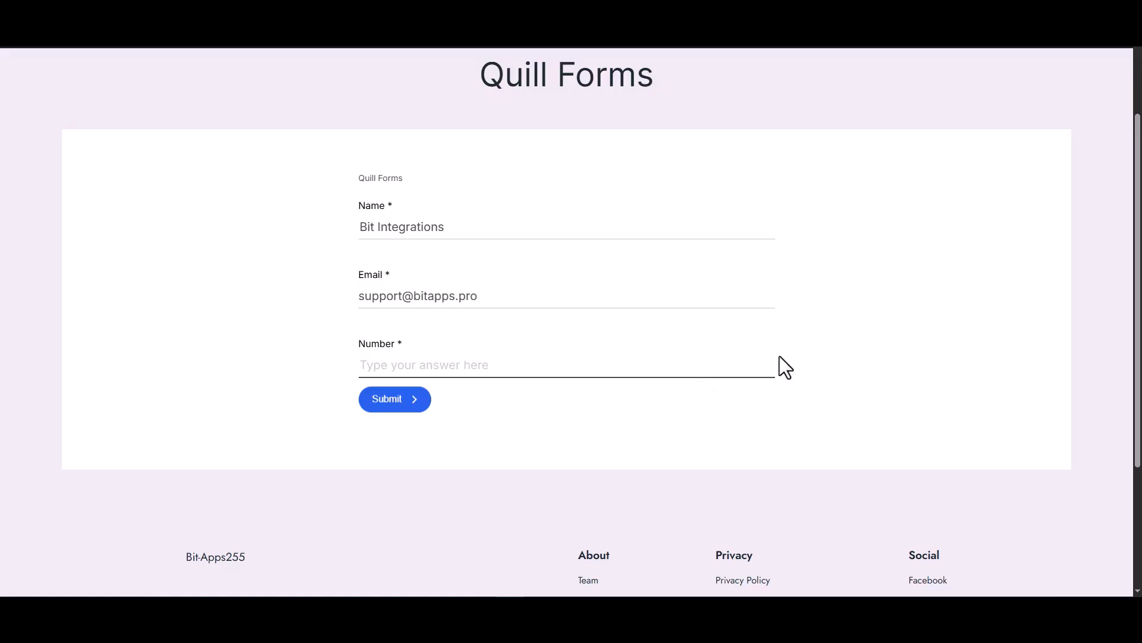
text(444555666)
click(409, 410)
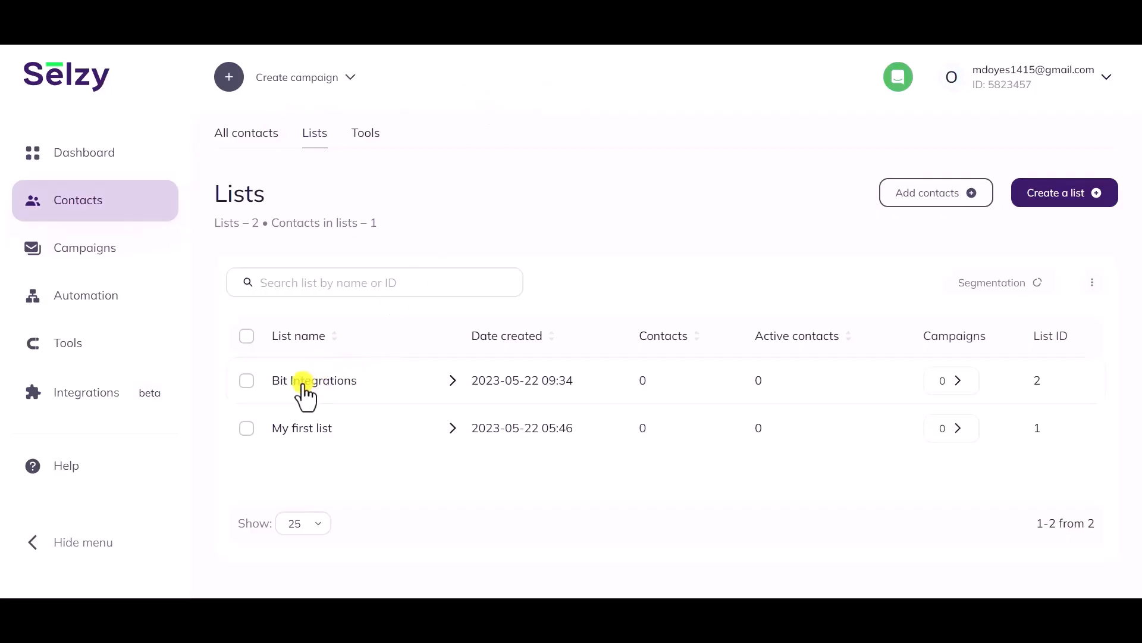
Open the newly added contact from the Bit Integrations list in Selzy
click(300, 385)
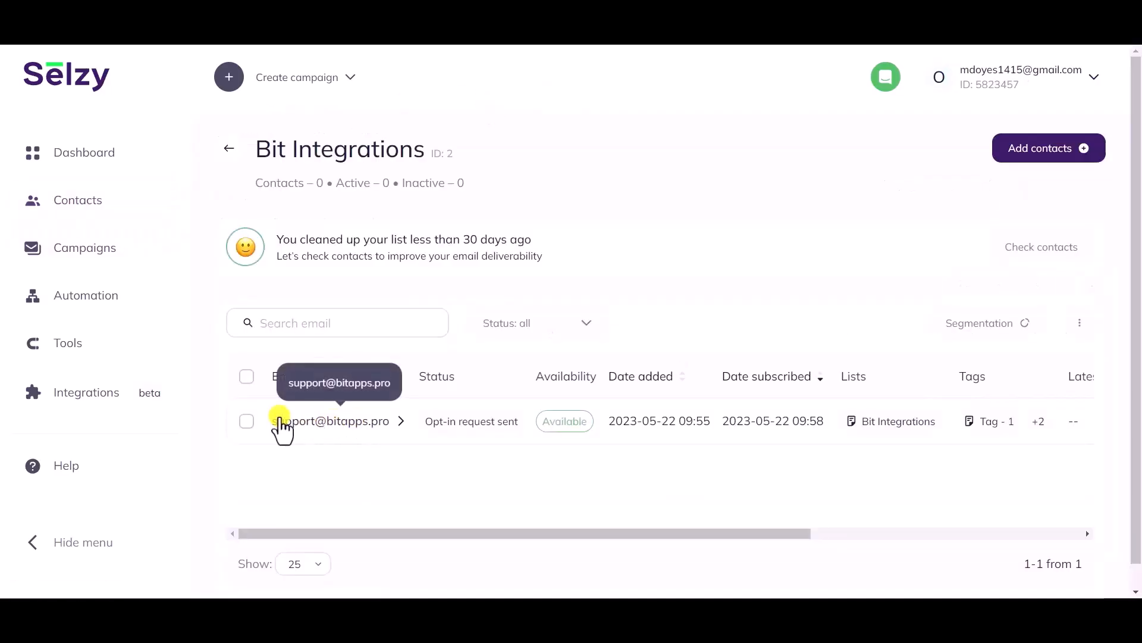
click(349, 430)
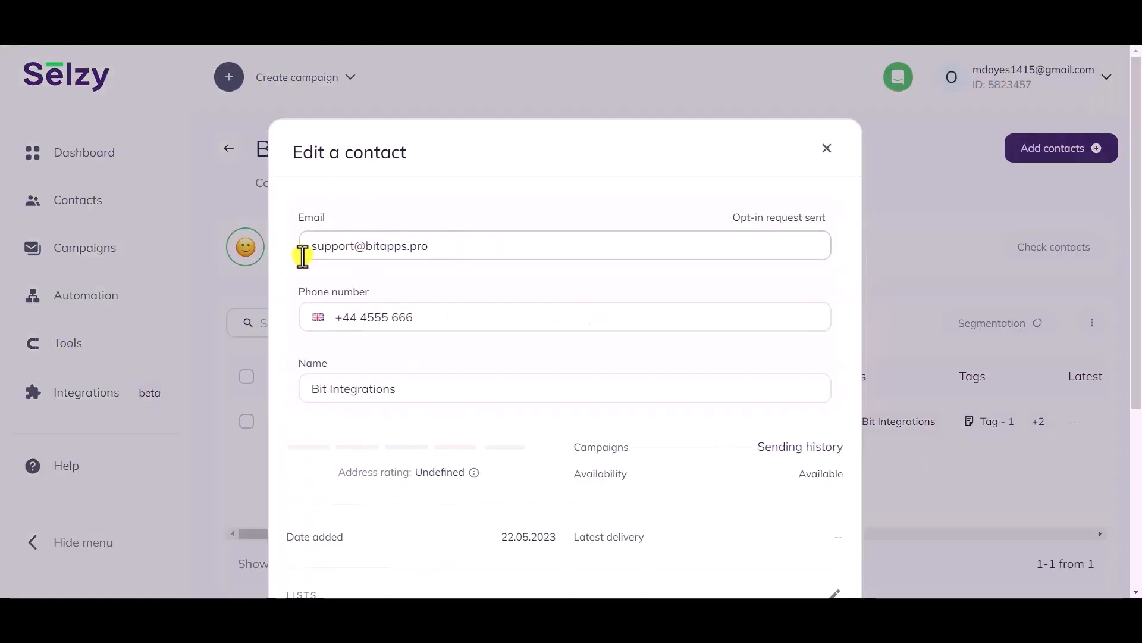
scroll(467, 324, down, 1)
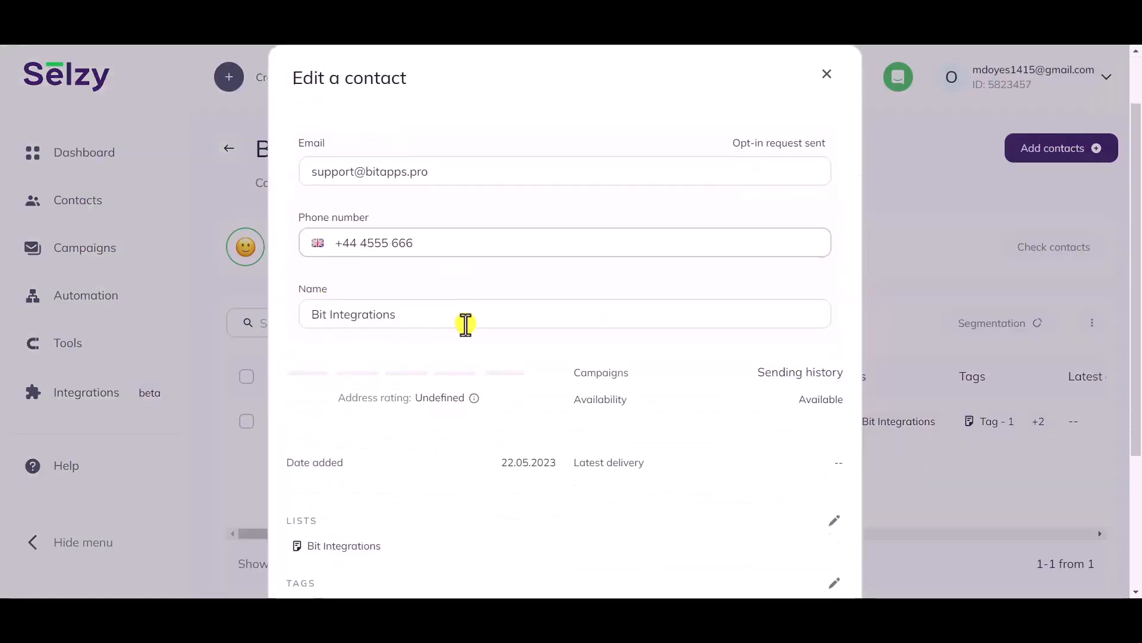
Check the contact's stored name, Bit Integrations list membership and tags Tag - 1, Tag - 2, Tag - 3
drag(404, 313, 296, 318)
click(332, 352)
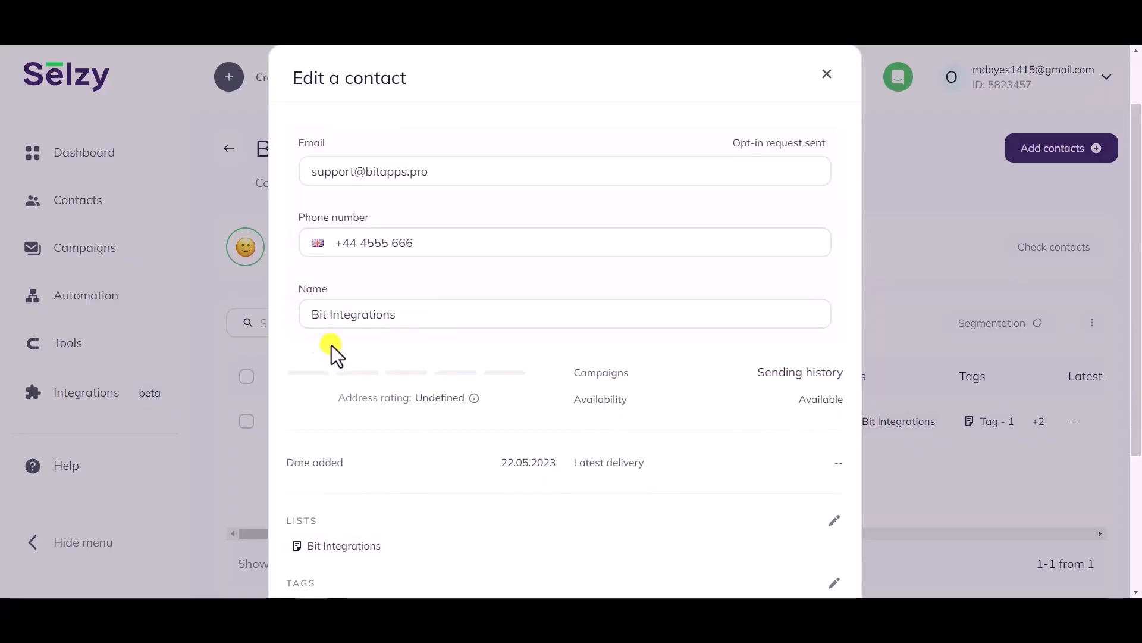
scroll(332, 351, down, 3)
drag(394, 341, 274, 312)
drag(330, 403, 372, 408)
click(381, 411)
drag(445, 405, 400, 403)
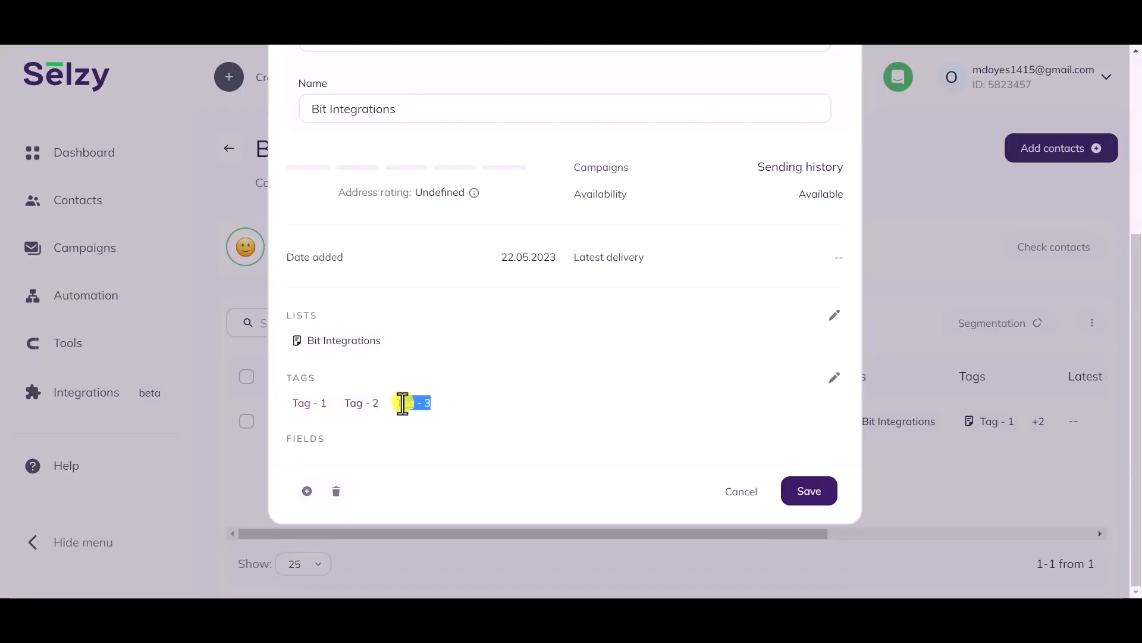